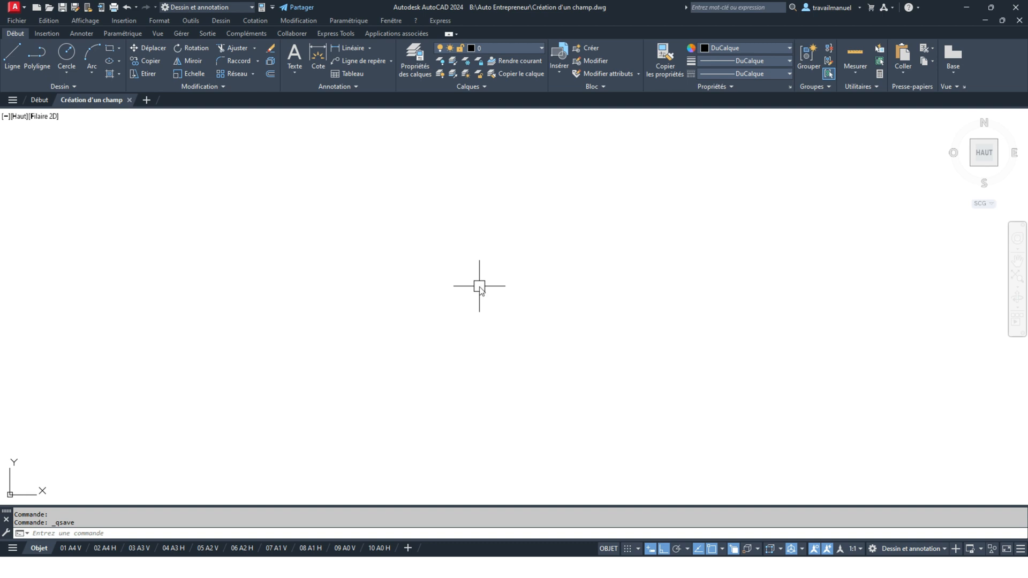
text(ec)
key(Return)
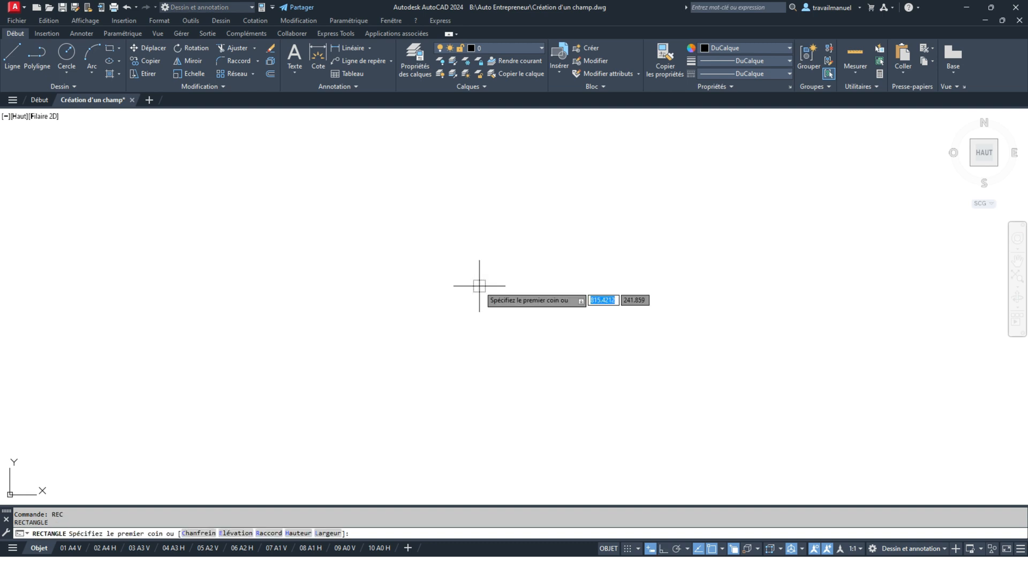
click(356, 411)
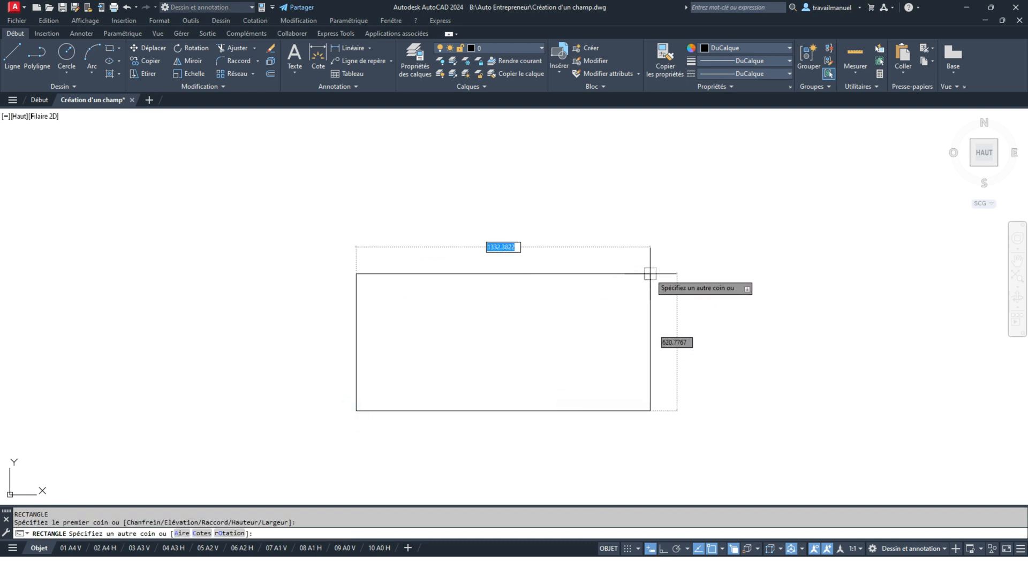
text(1000)
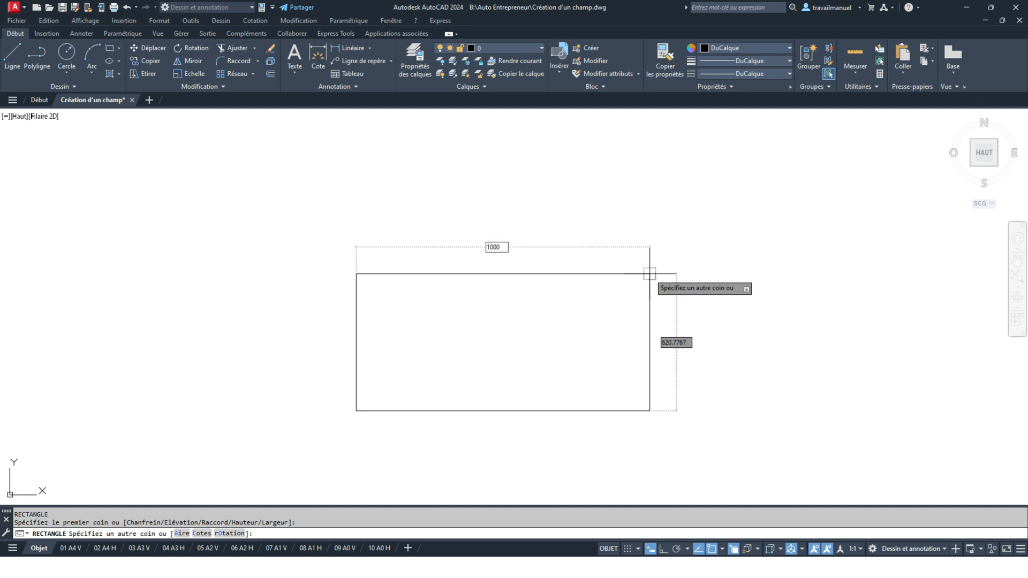
key(Tab)
text(100)
key(Return)
scroll(576, 400, up, 2)
middle_drag(574, 400, 609, 348)
click(576, 330)
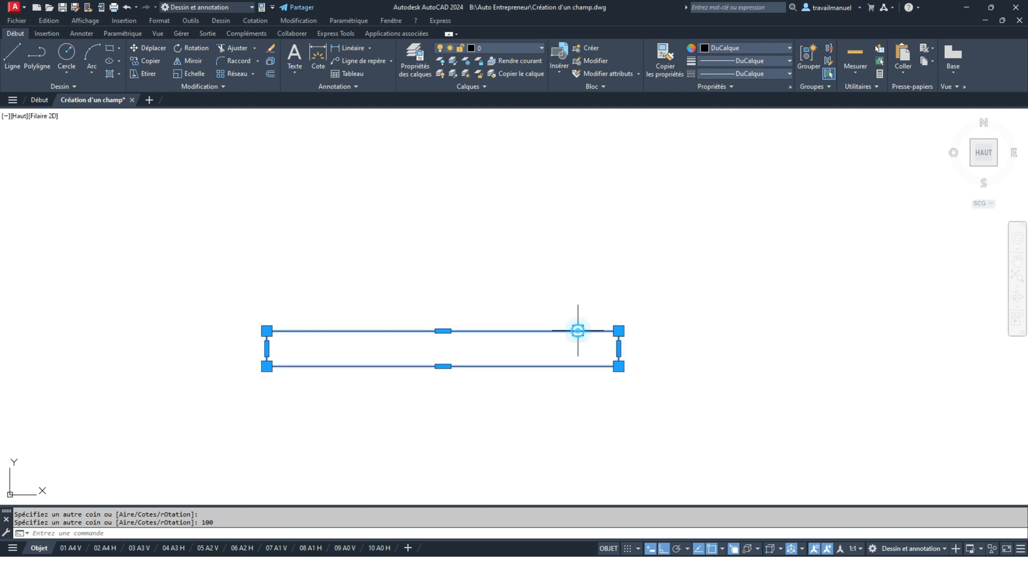
key(Return)
Draw a 1000 by 1000 square with the Rectangle command.
text(re c)
key(Return)
click(464, 349)
text(1)
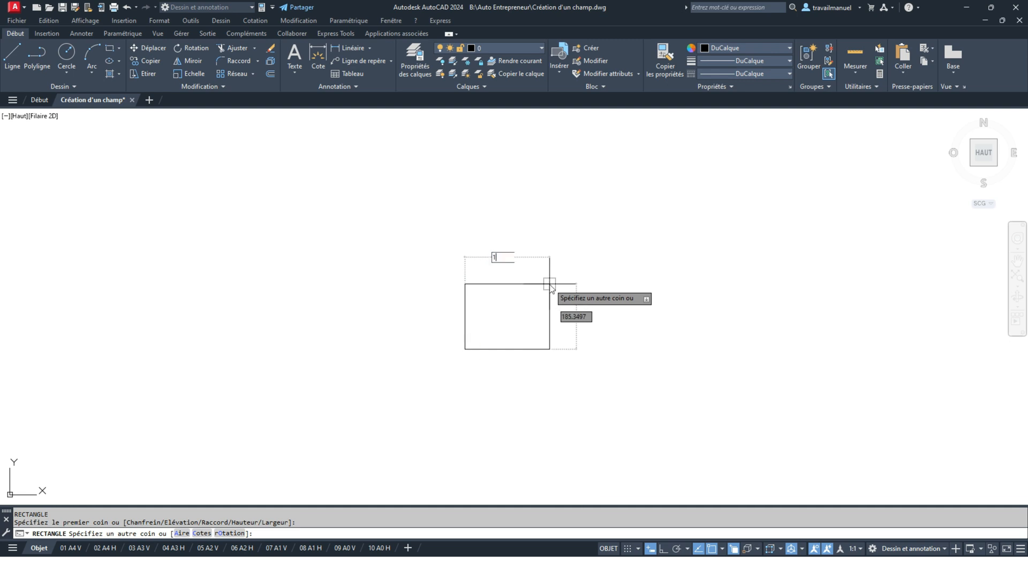
text(000)
key(Tab)
text(1)
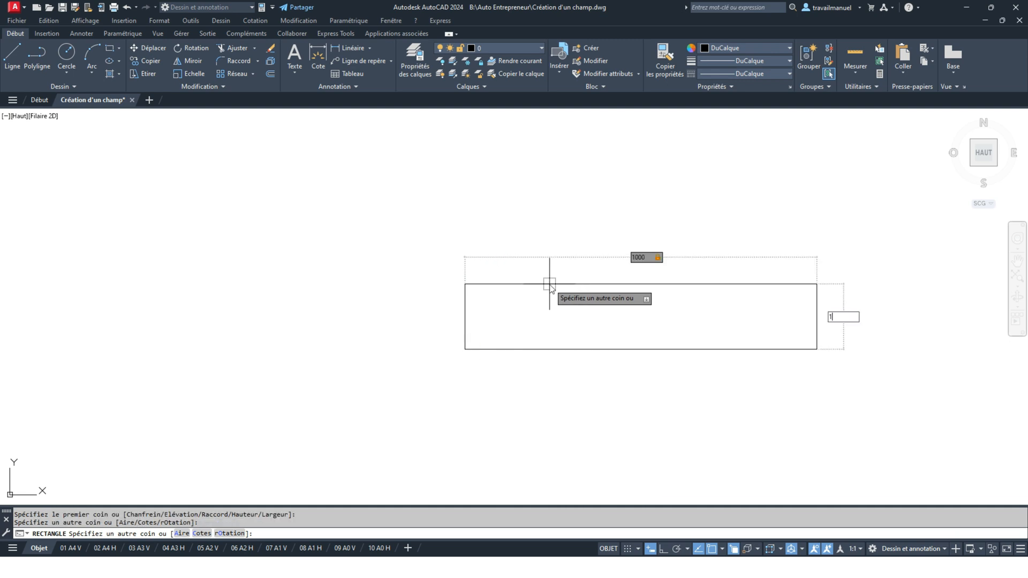
text(000)
key(Return)
scroll(580, 239, down, 6)
middle_drag(581, 239, 435, 256)
scroll(440, 220, up, 4)
middle_drag(424, 214, 486, 248)
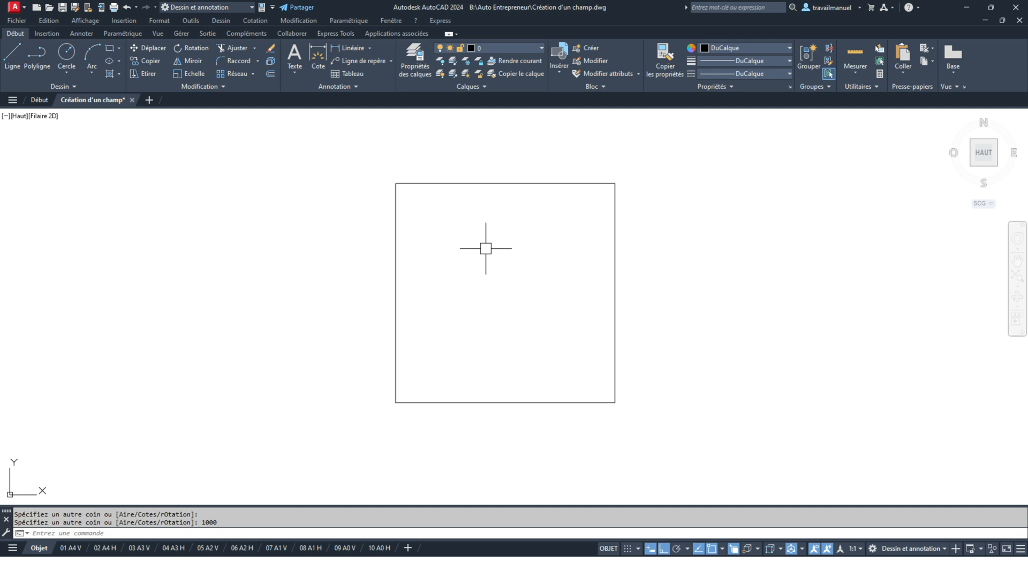
middle_drag(485, 248, 471, 236)
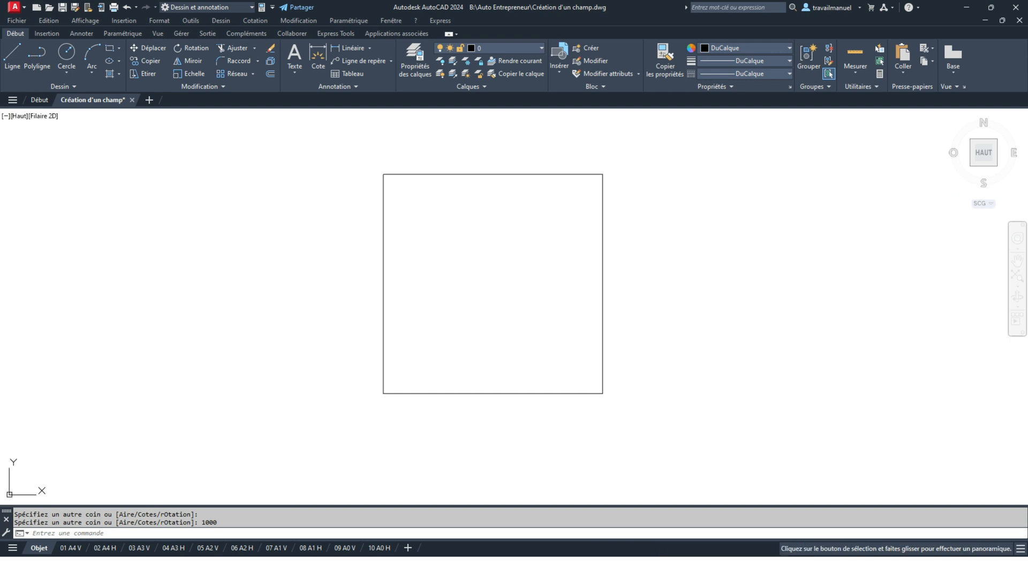
Place a multiline text with the placeholder "wsdsw" inside the upper half of the square.
text(T)
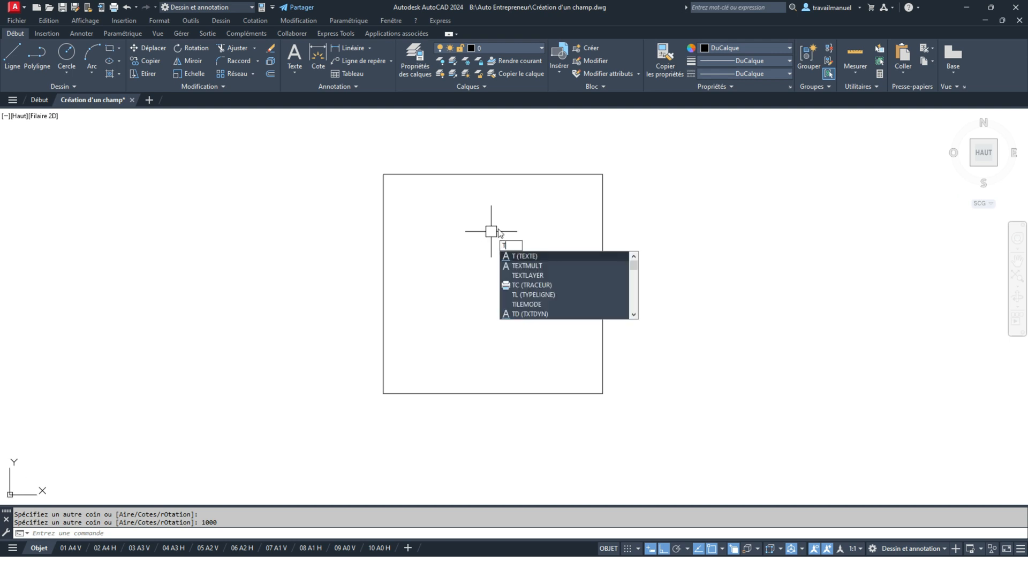
text(X)
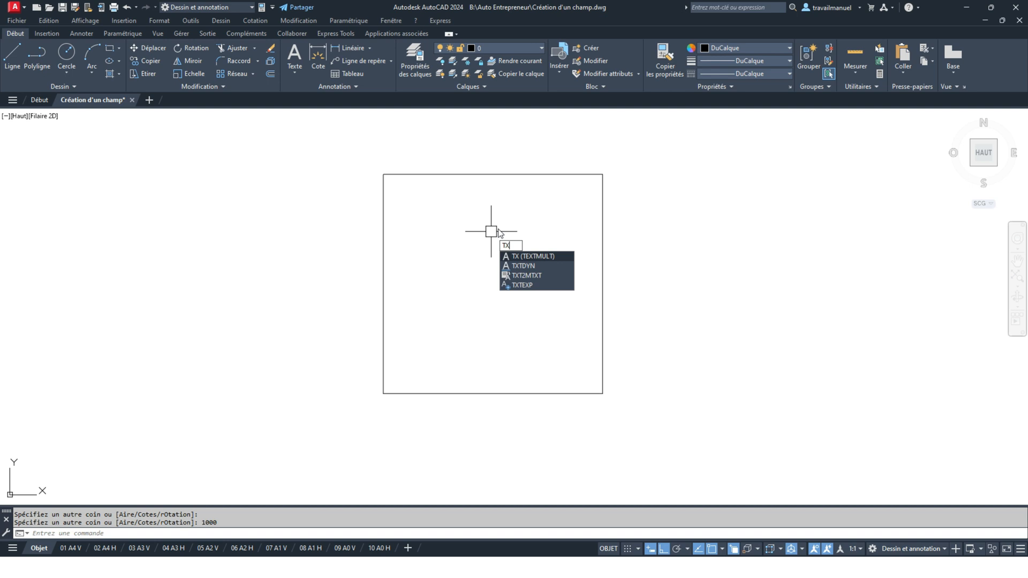
key(Return)
click(484, 237)
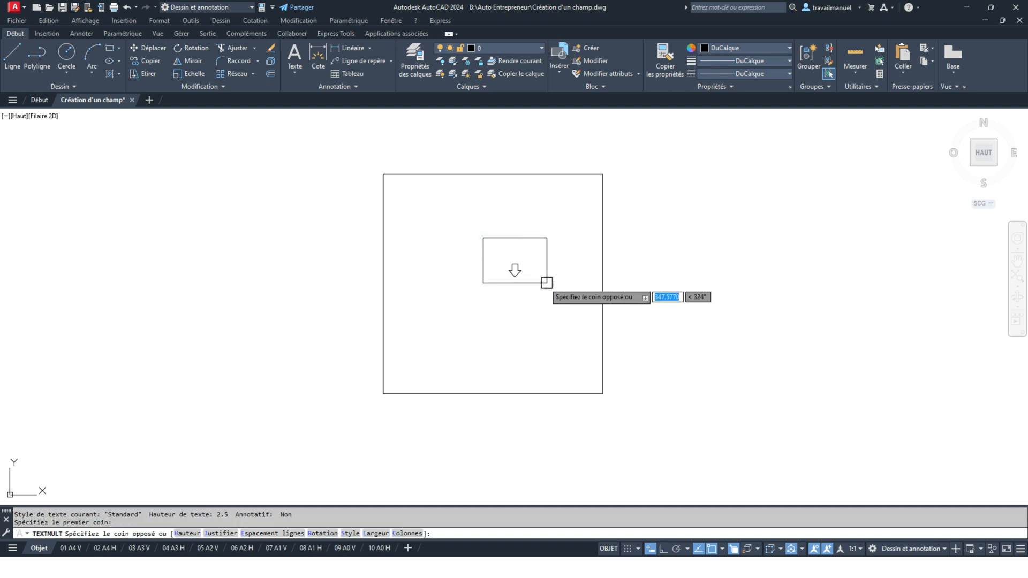
click(583, 276)
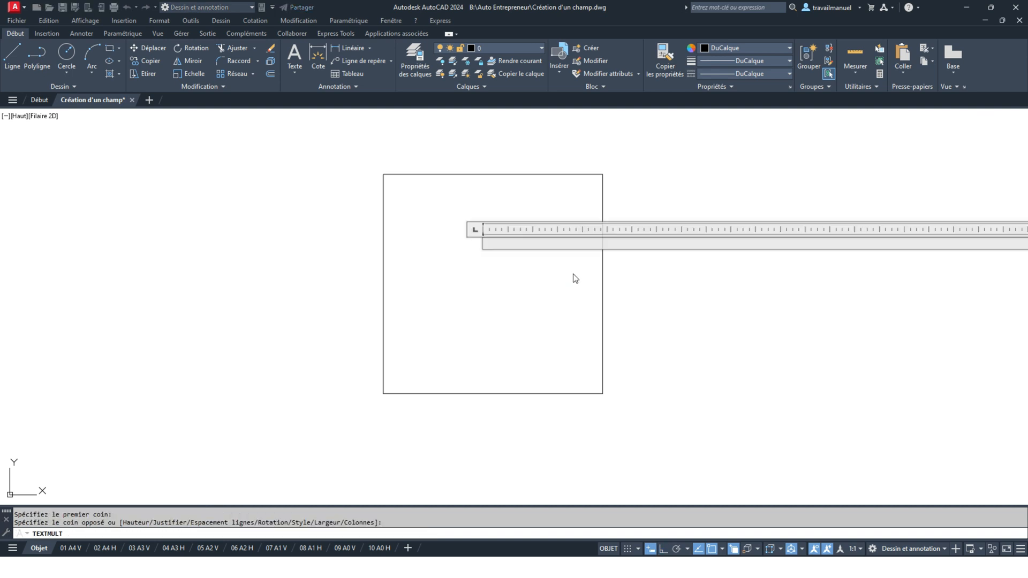
click(539, 274)
click(483, 238)
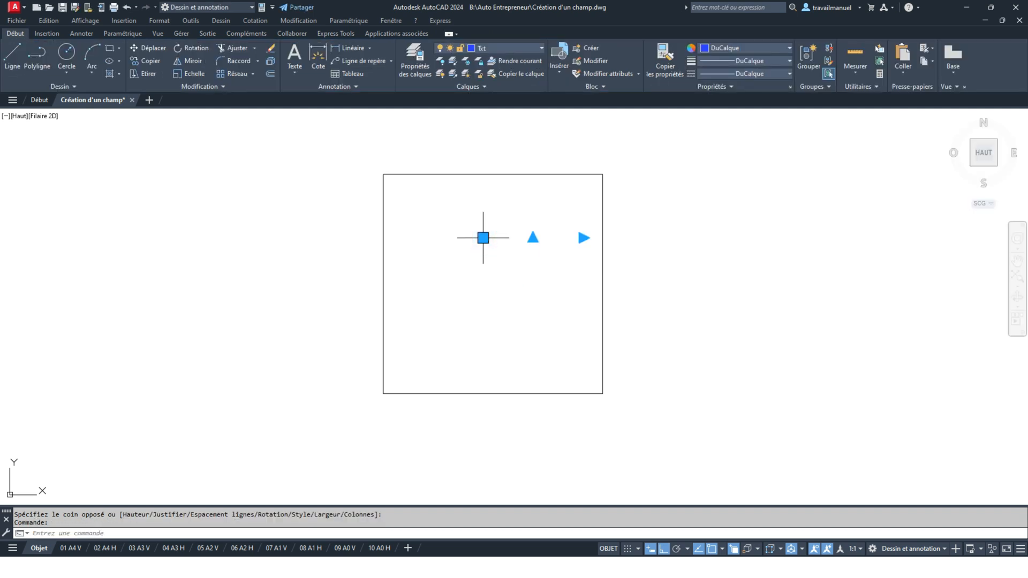
click(483, 238)
scroll(487, 239, up, 5)
scroll(493, 244, down, 2)
click(475, 278)
key(Escape)
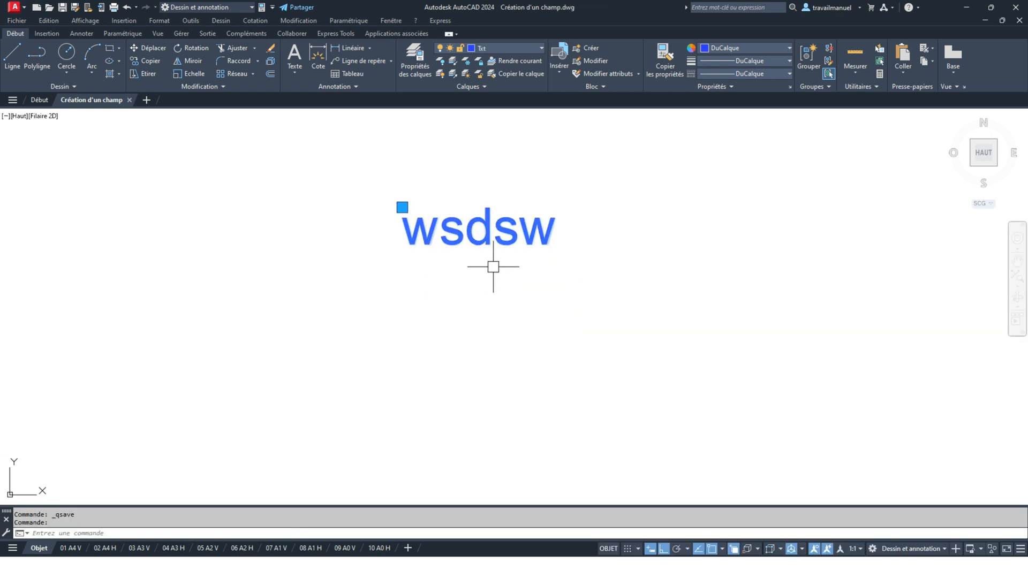
Replace the placeholder text with "Surface :" and widen its text frame to about 46.5 units.
double_click(491, 230)
scroll(476, 243, down, 2)
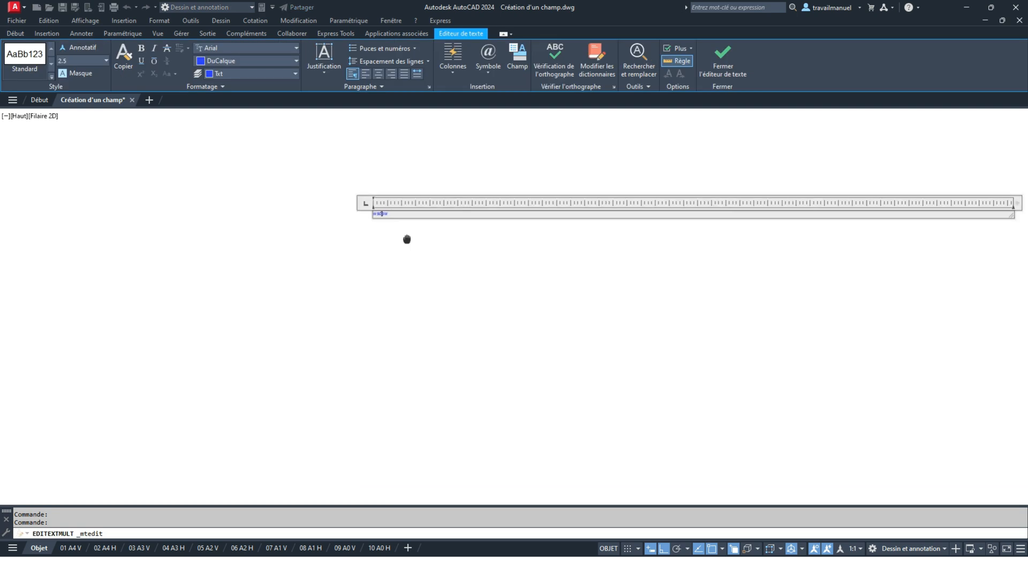
drag(952, 192, 326, 187)
scroll(321, 193, up, 5)
middle_drag(321, 193, 653, 303)
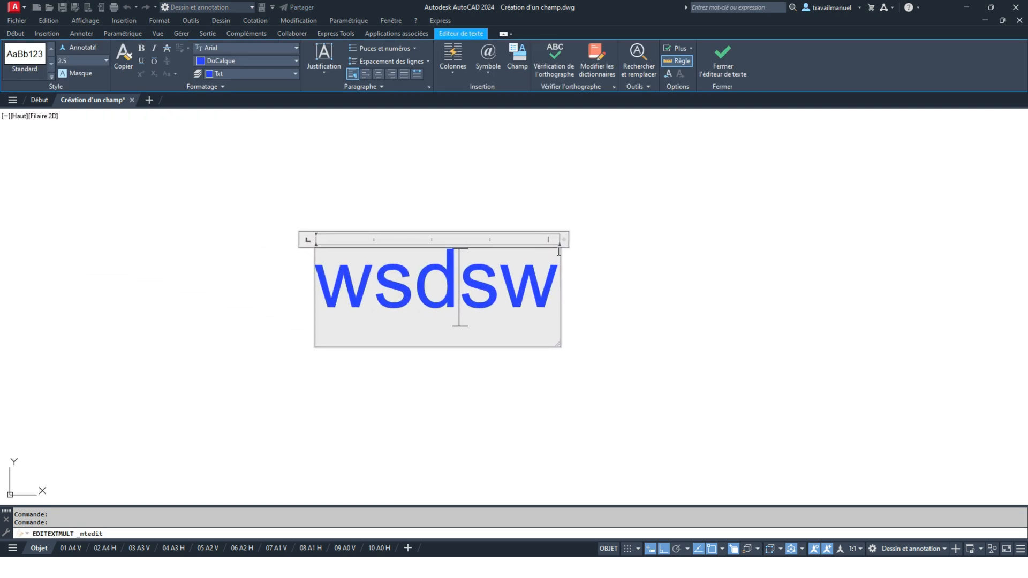
drag(564, 240, 787, 241)
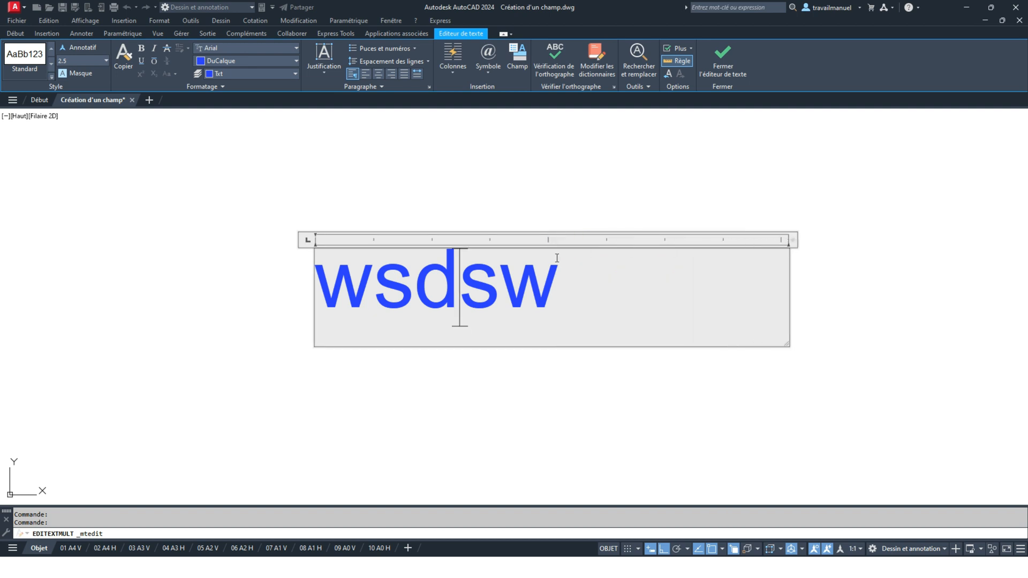
scroll(559, 268, down, 2)
drag(566, 276, 440, 262)
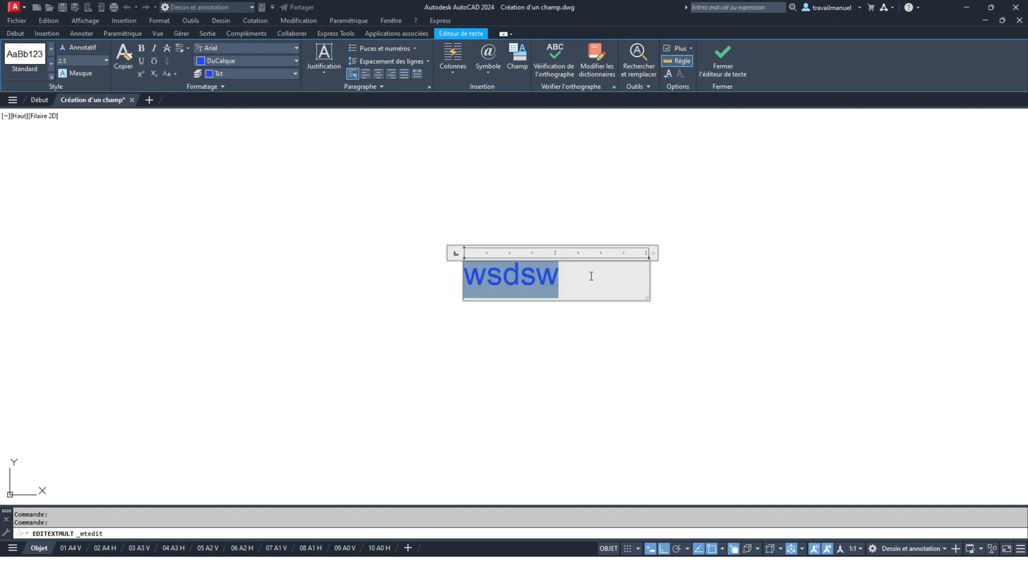
text(Surfa)
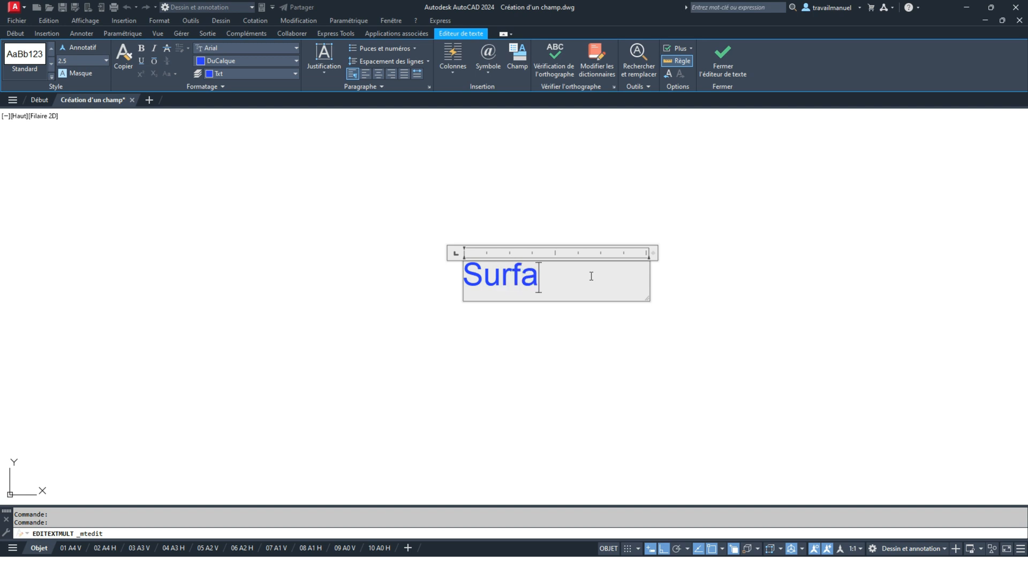
text(ce :)
drag(652, 253, 891, 255)
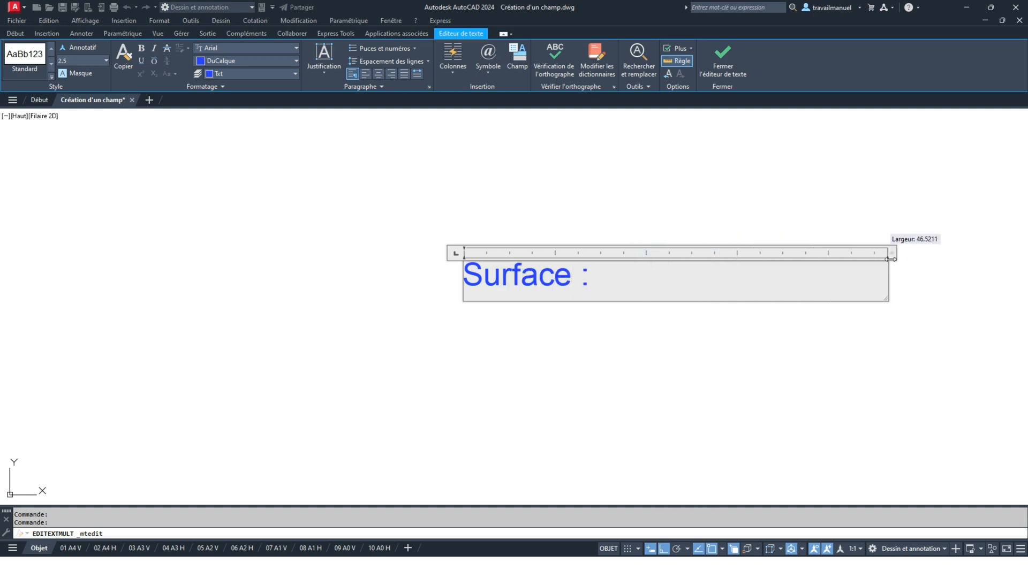
click(670, 188)
Set the height of the "Surface :" text to 20 and widen its frame to about 287 units.
scroll(571, 220, down, 5)
middle_drag(557, 256, 542, 257)
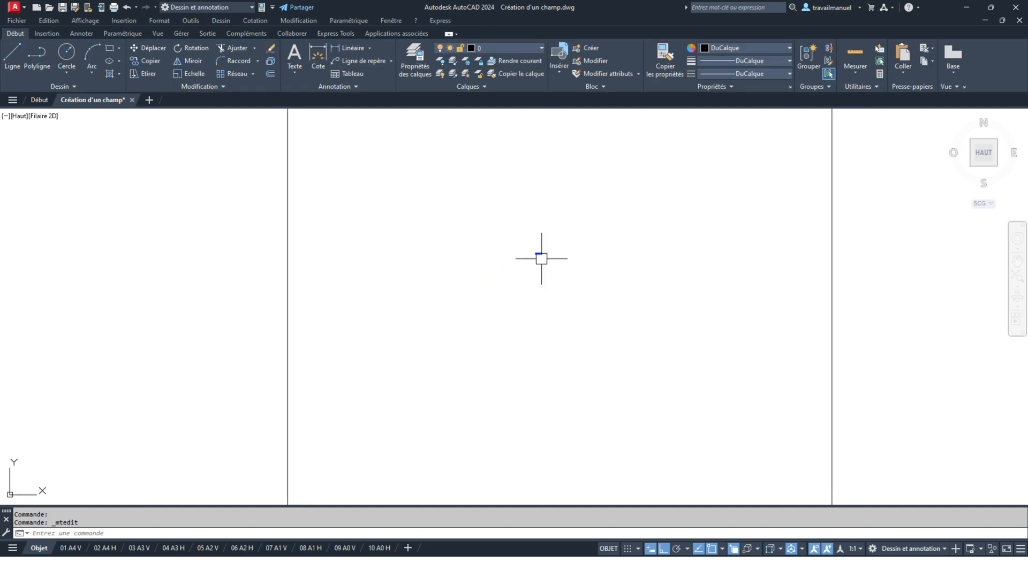
key(ctrl+1)
click(540, 249)
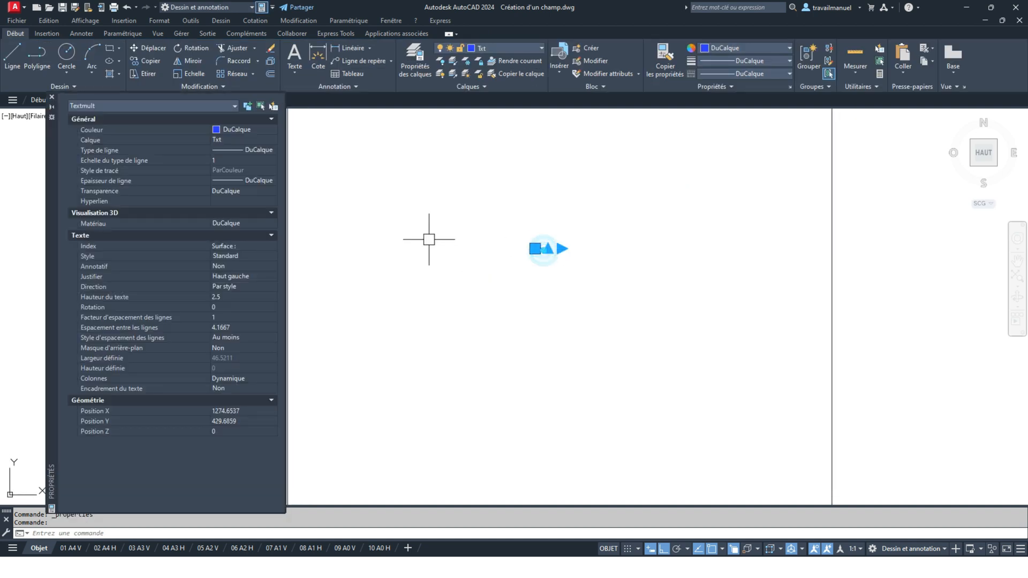
click(247, 298)
text(20)
key(Tab)
click(561, 249)
click(692, 248)
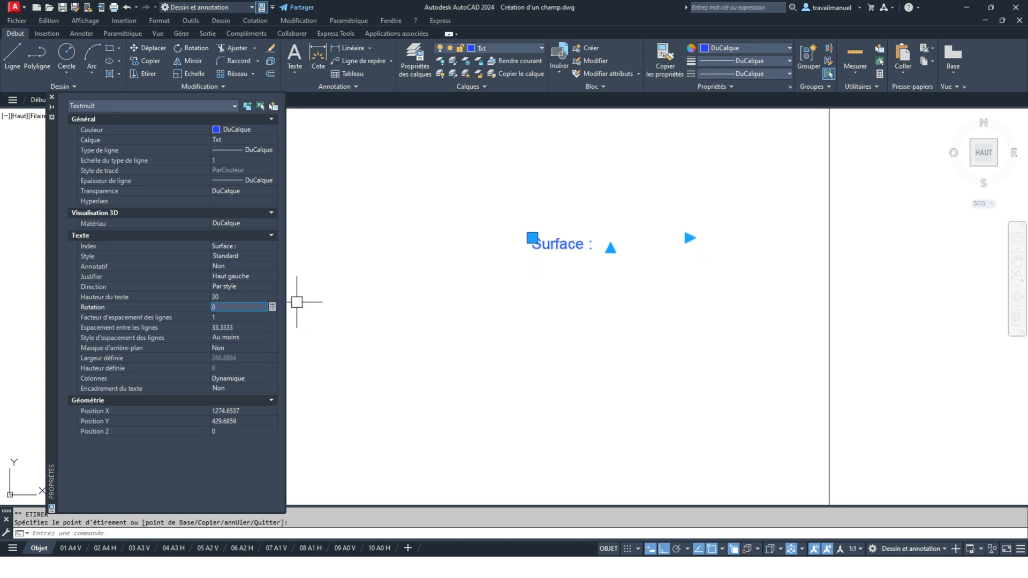
Set the height of the "Surface :" text to 30 and close its properties.
click(243, 296)
text(30)
key(Tab)
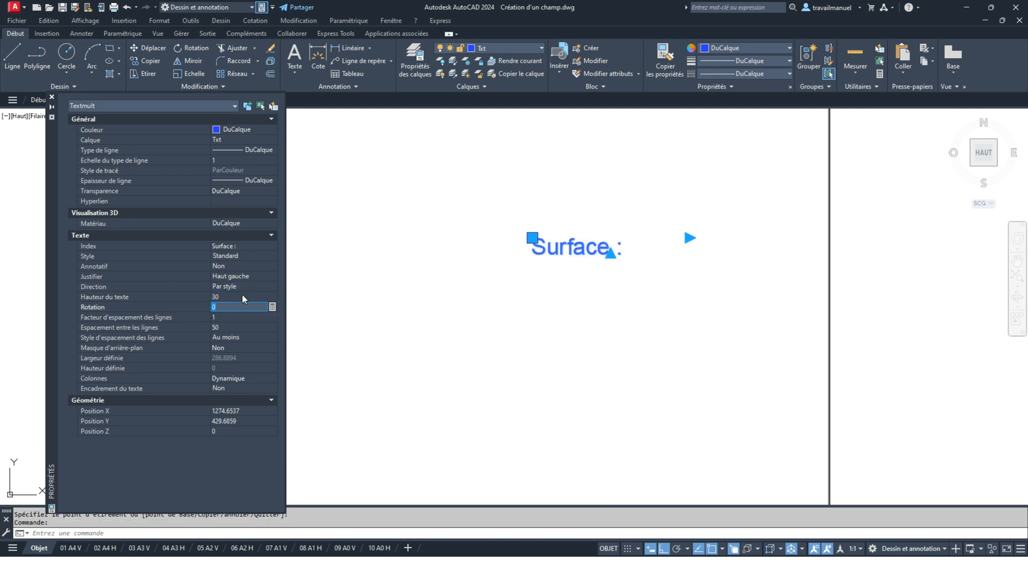
scroll(622, 317, up, 2)
key(ctrl+1)
Add a linear dimension to the square's top edge, placed just above it.
scroll(544, 249, down, 4)
middle_drag(535, 258, 523, 335)
text(LI)
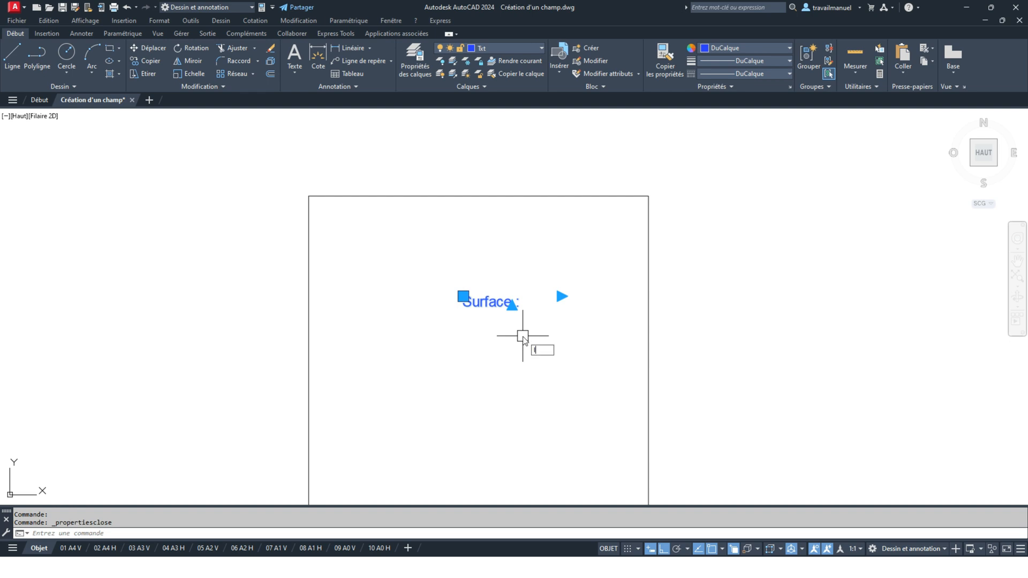
key(Return)
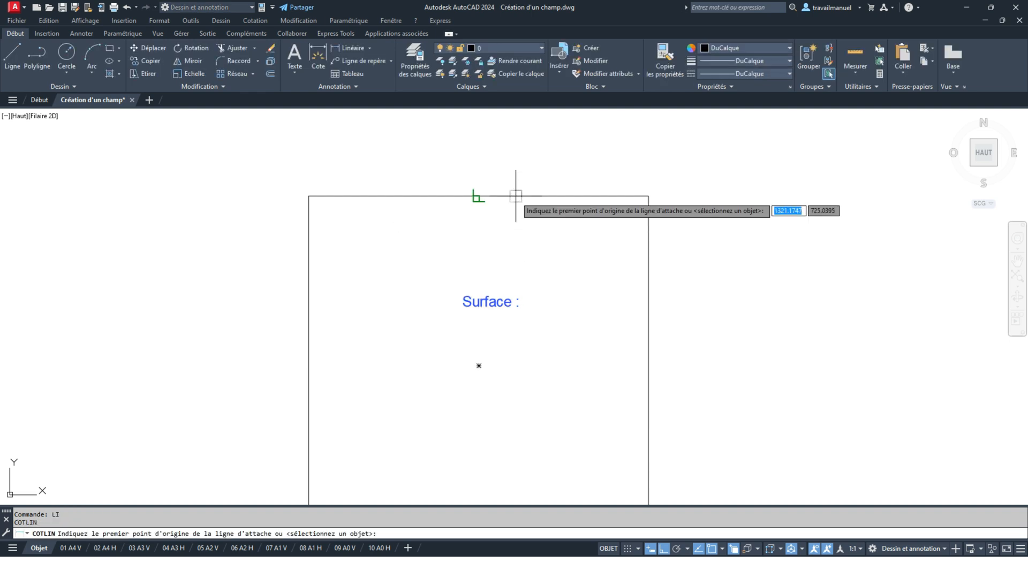
key(Return)
click(517, 197)
click(517, 184)
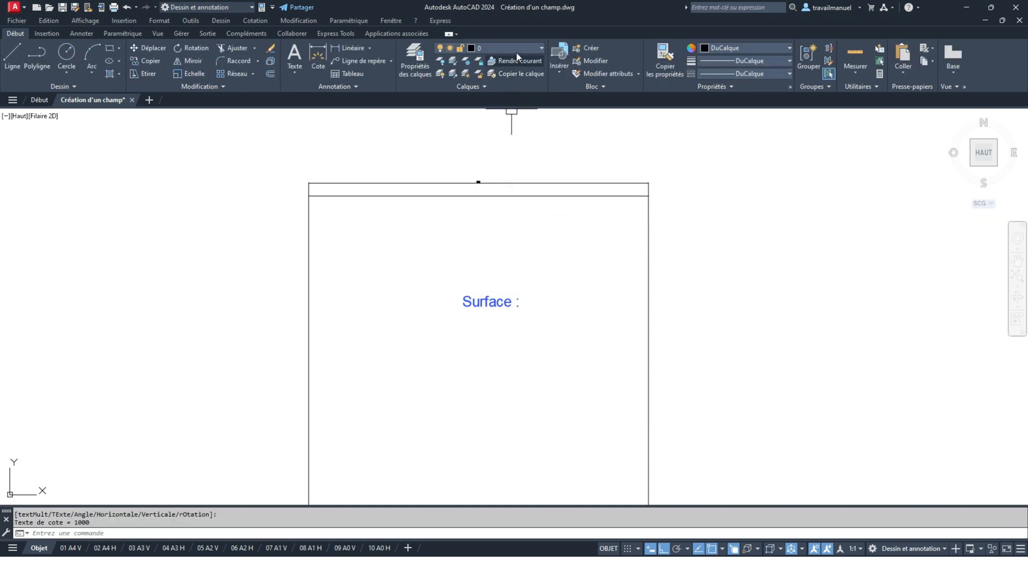
click(501, 52)
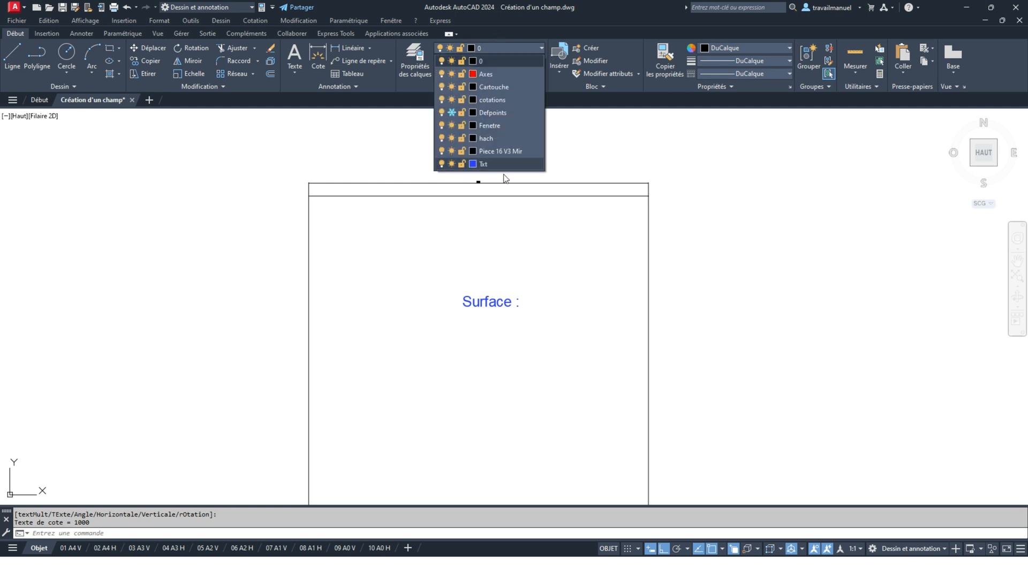
click(451, 112)
click(616, 140)
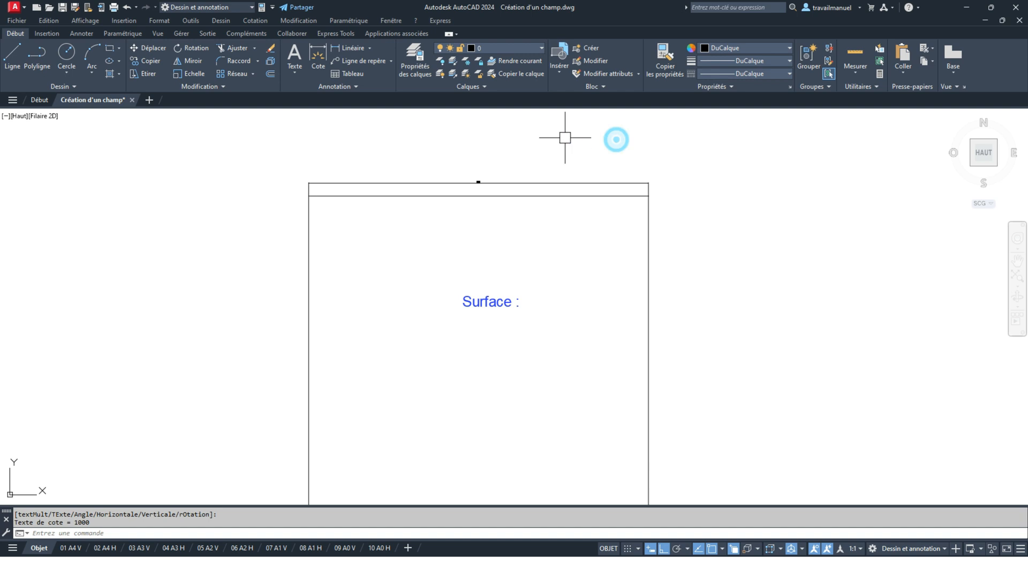
click(436, 137)
Rename the layer "cotations" as "Cotations" and set its colour to blue.
click(416, 66)
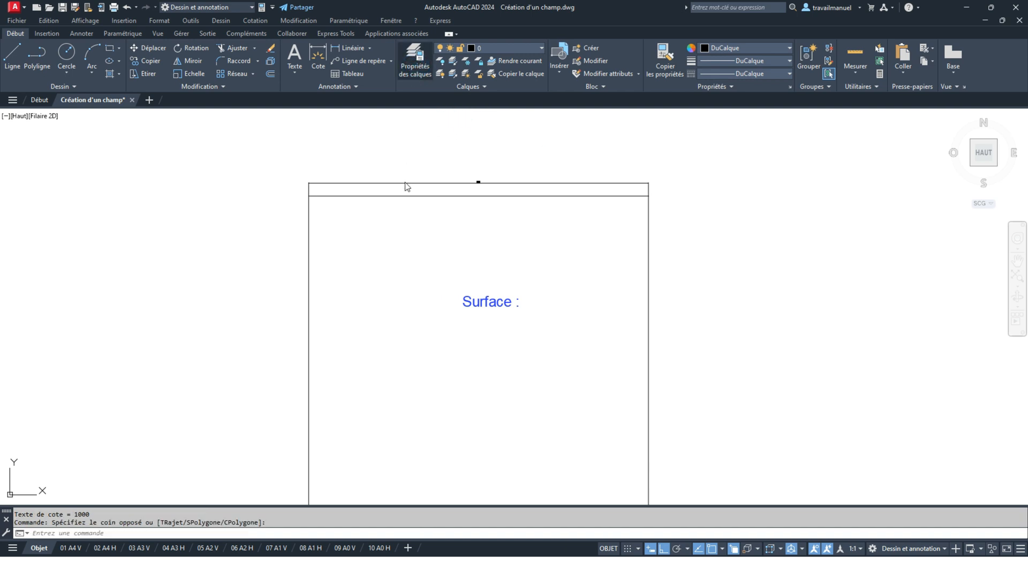
click(261, 195)
click(262, 194)
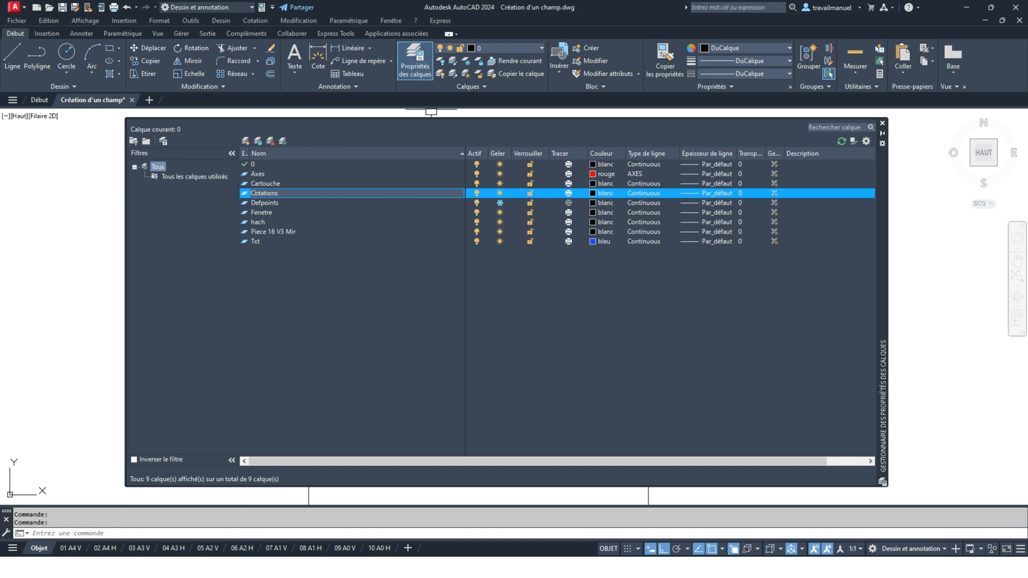
click(595, 195)
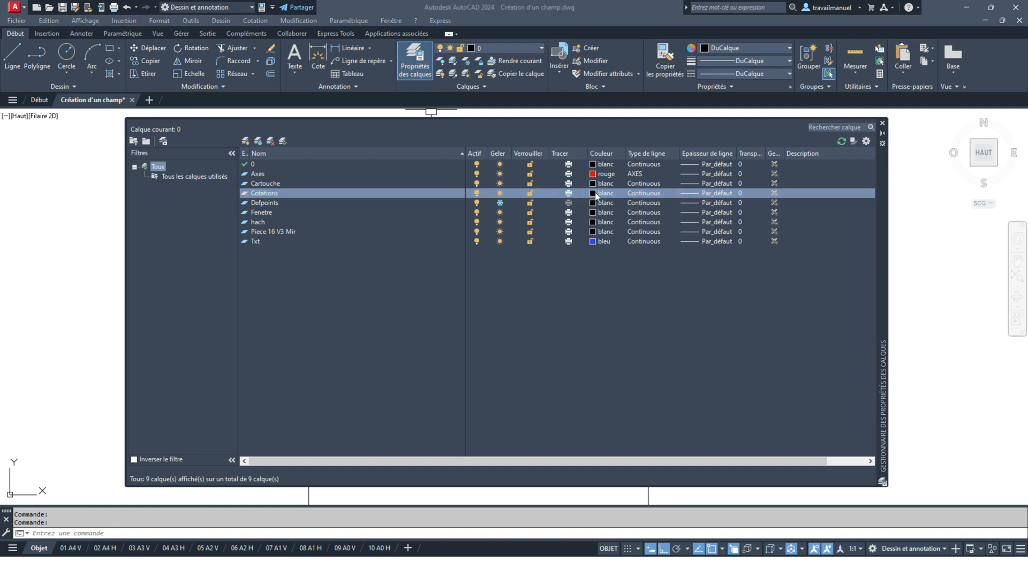
click(656, 247)
click(735, 307)
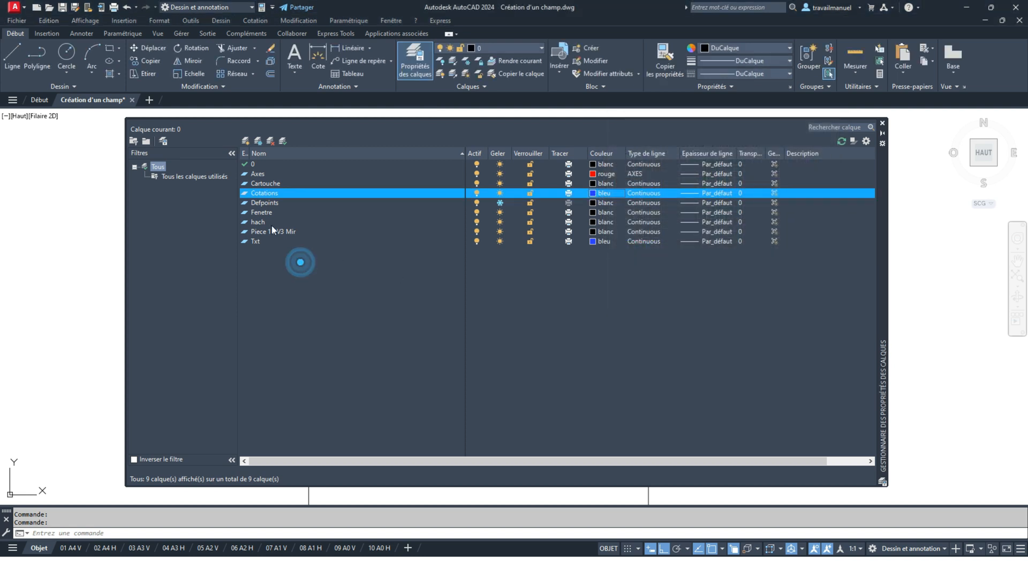
key(Escape)
Add a linear dimension to the square's left edge, placed outside the square.
scroll(485, 255, down, 2)
key(Return)
key(Return)
click(379, 230)
click(347, 242)
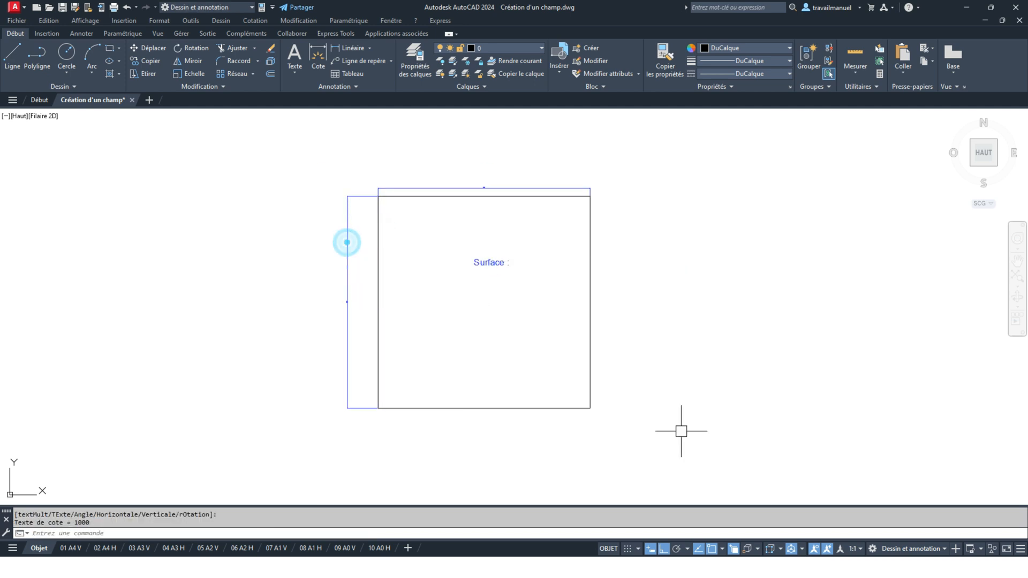
Set the annotation scale to 1:20 and move the top dimension line farther above the square.
click(855, 550)
click(850, 377)
middle_drag(544, 284, 434, 284)
scroll(455, 251, up, 3)
click(524, 216)
click(538, 216)
scroll(557, 219, down, 4)
scroll(502, 284, up, 2)
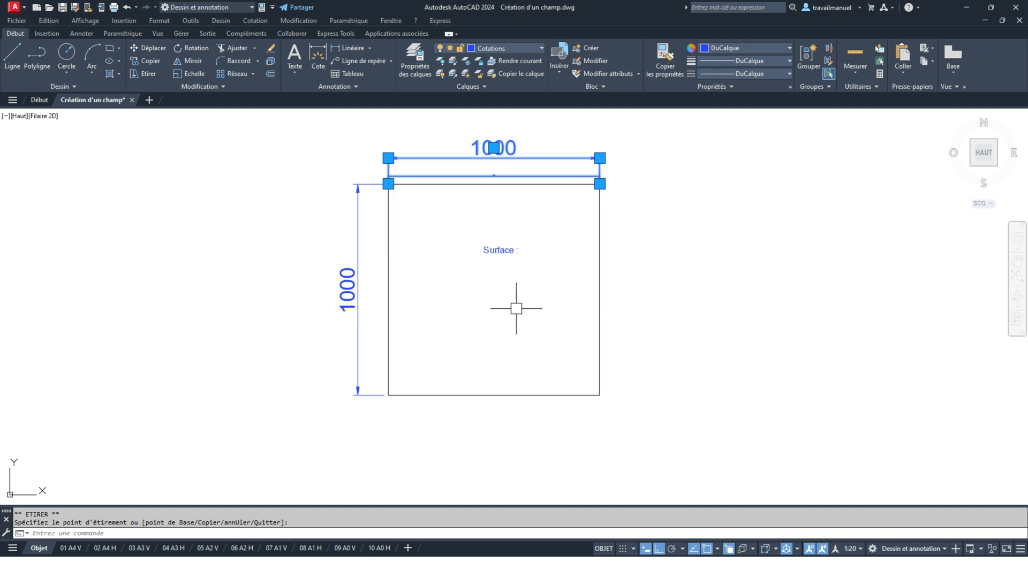
Deselect the top dimension and save the drawing.
key(Escape)
key(ctrl+s)
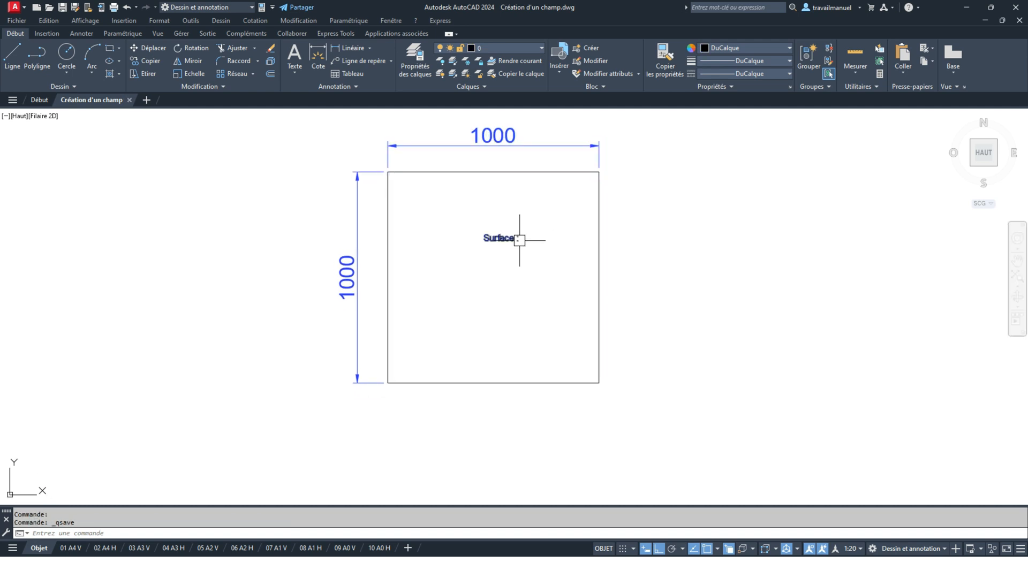
scroll(509, 252, up, 3)
scroll(508, 256, down, 3)
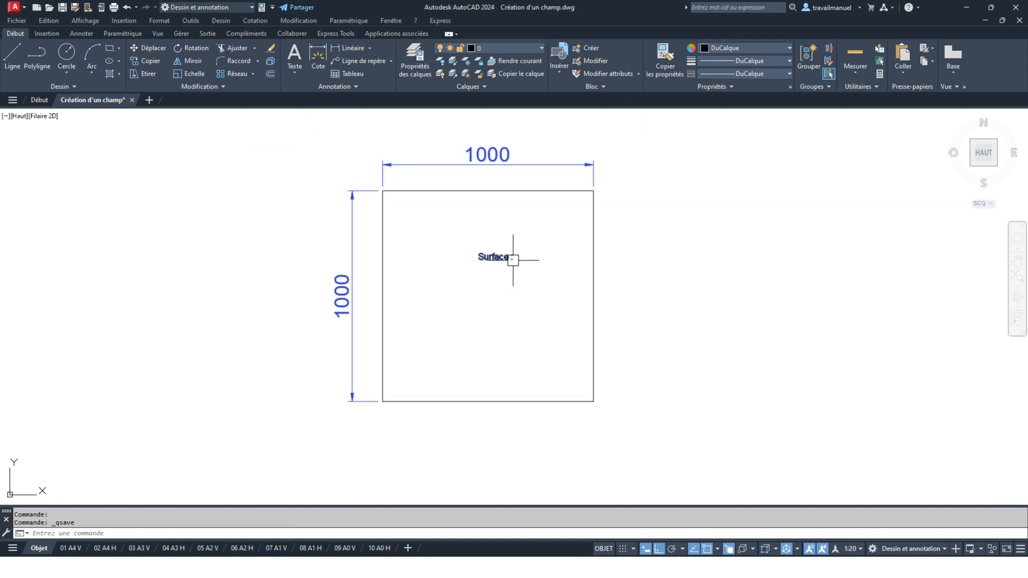
Edit the "Surface :" text and start inserting a field at its end.
double_click(507, 254)
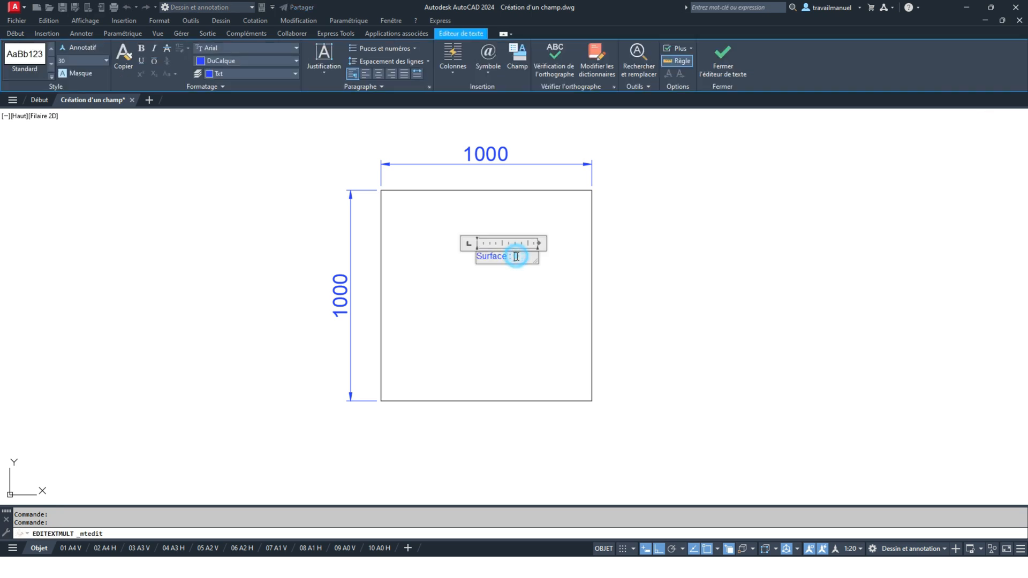
scroll(522, 257, up, 4)
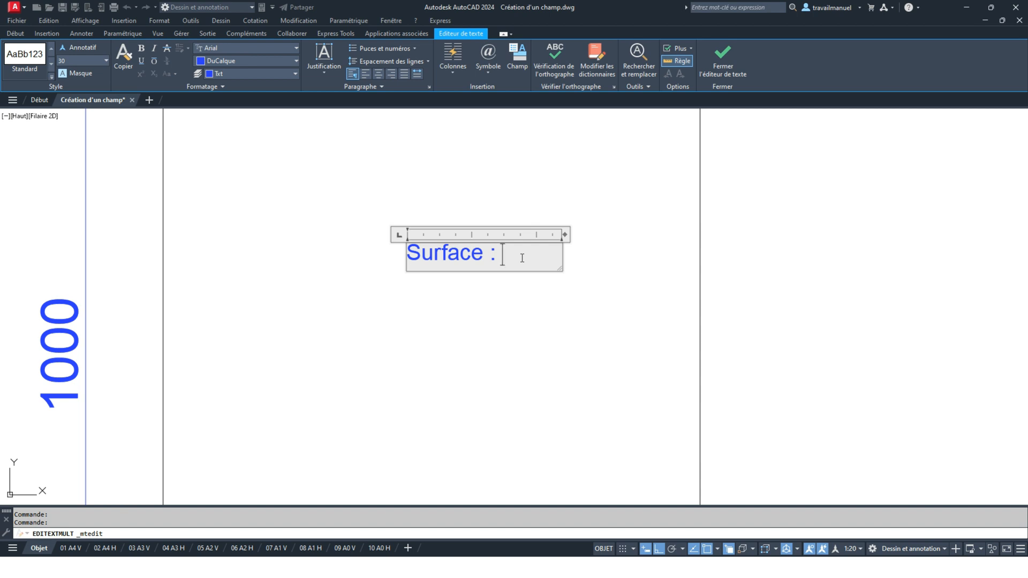
right_click(522, 258)
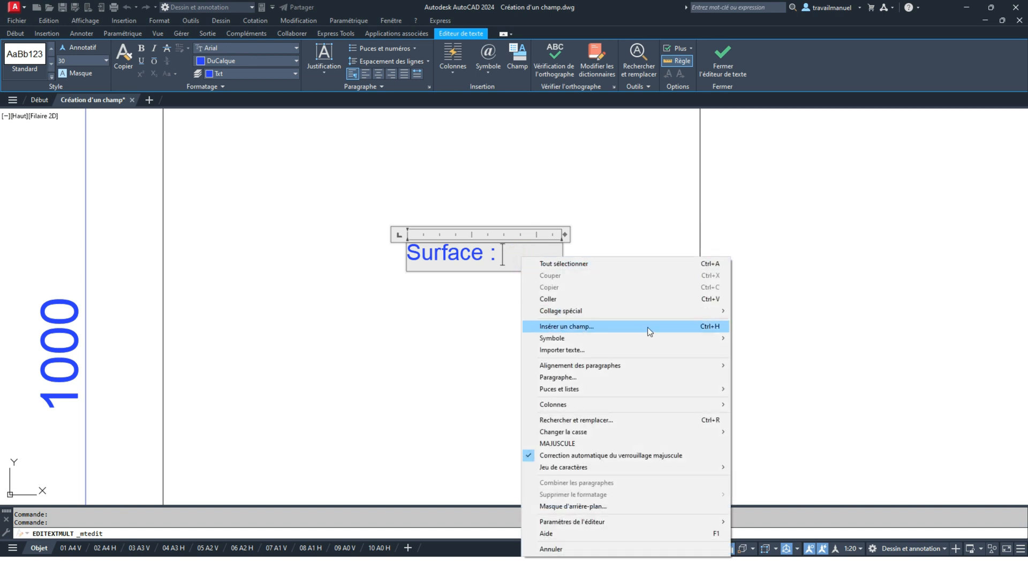
click(713, 328)
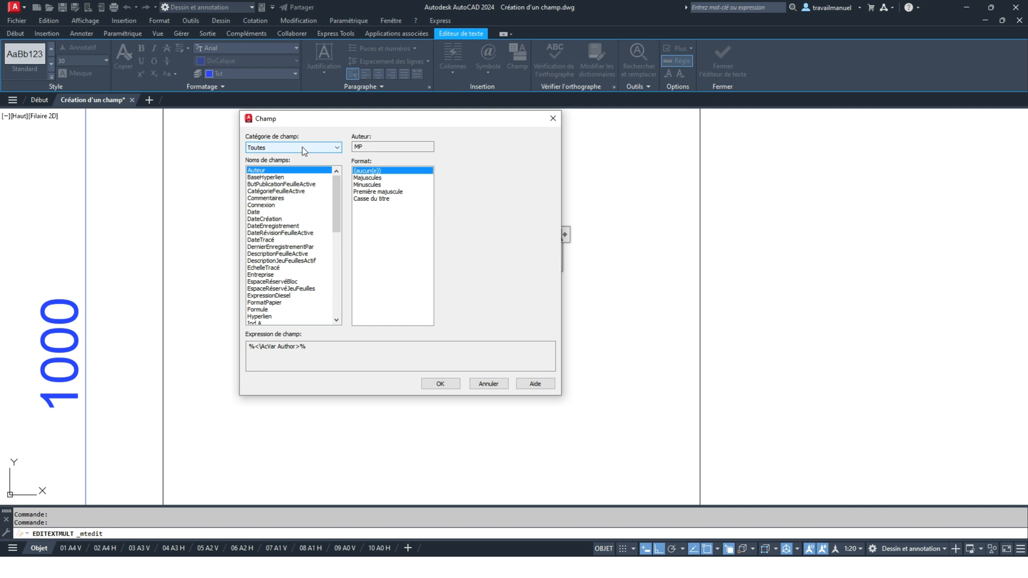
Choose the Objet field from the Objets category.
click(302, 146)
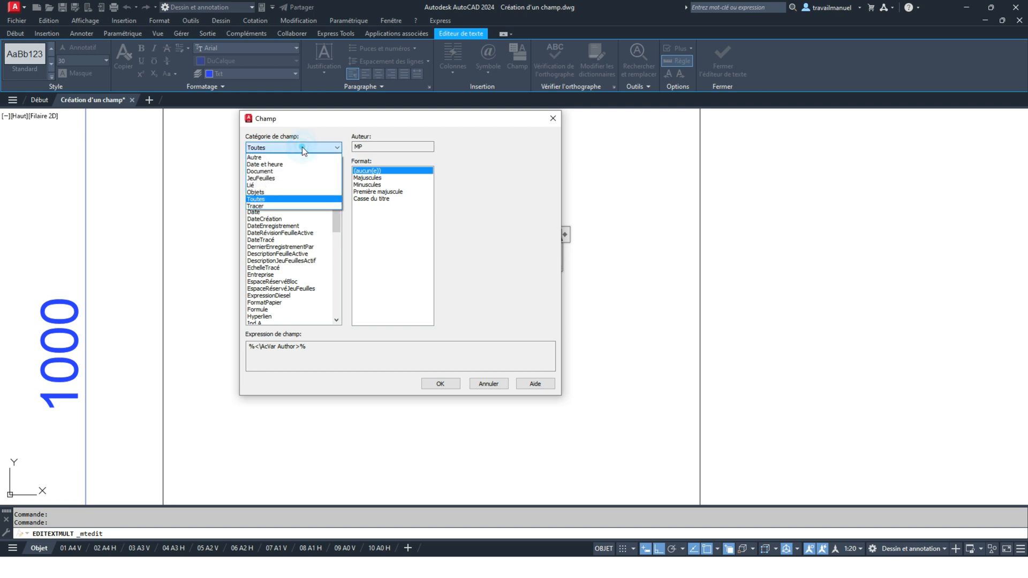
click(266, 193)
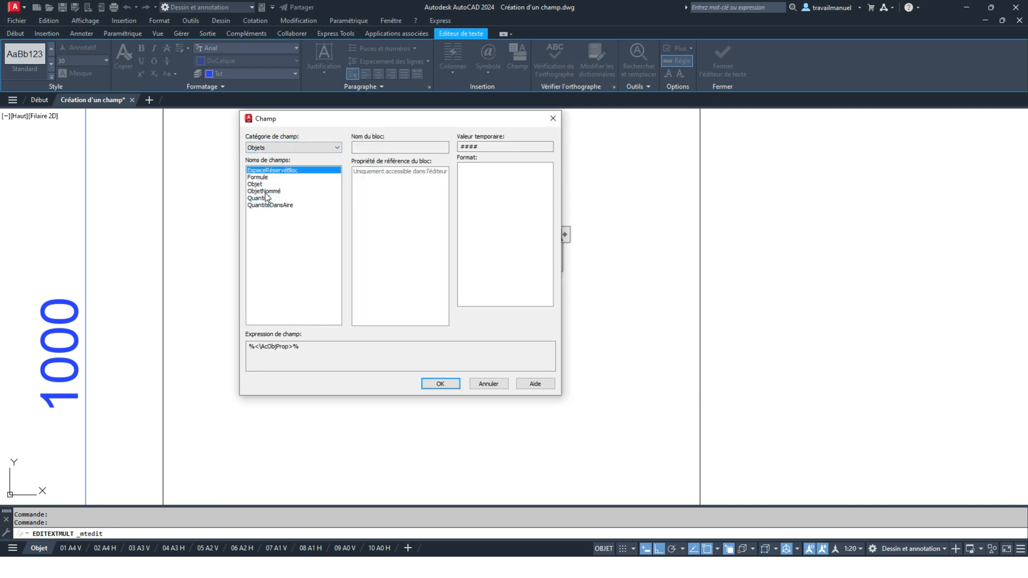
key(ctrl)
click(265, 184)
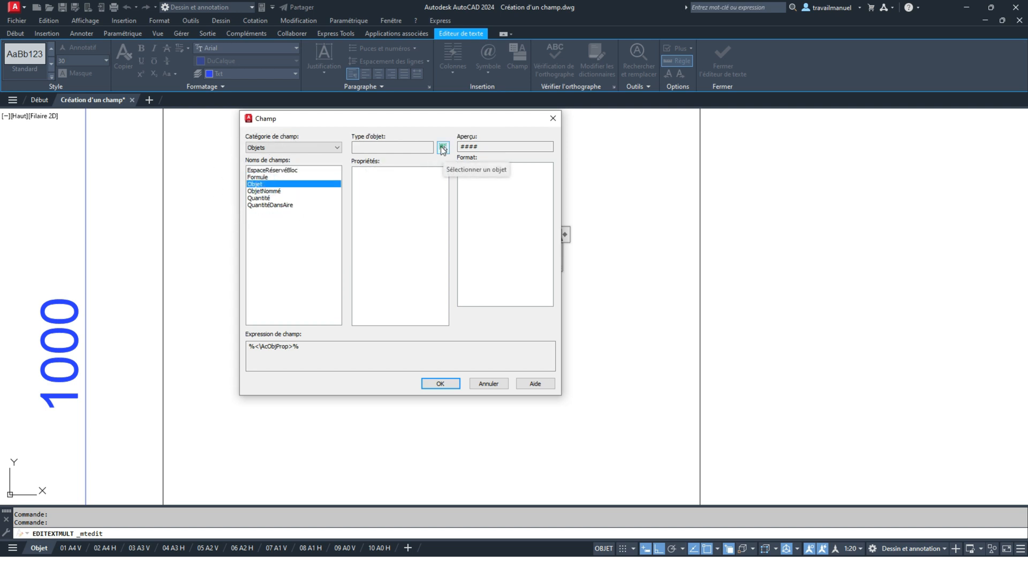
key(Up)
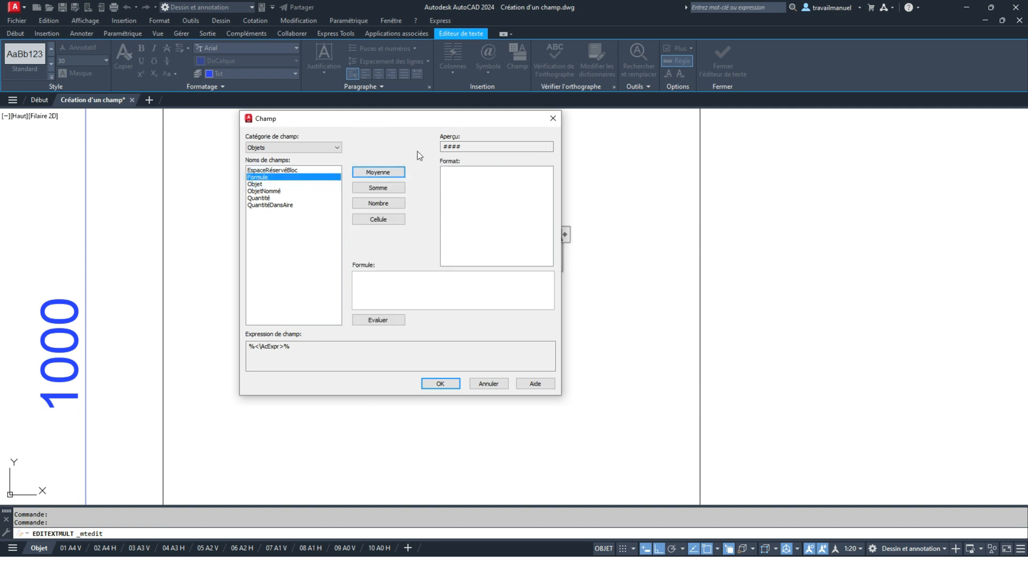
click(255, 184)
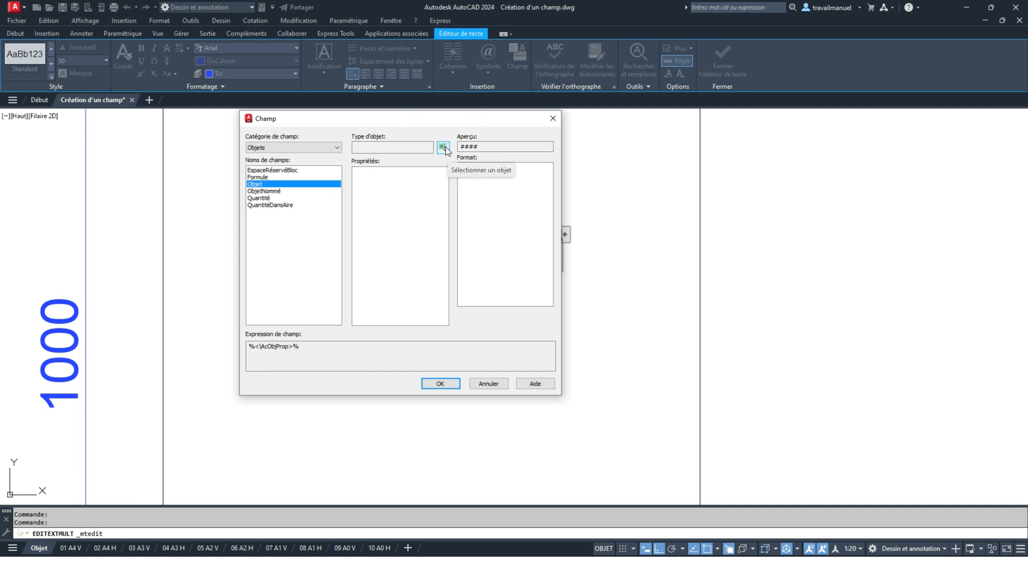
Pick the square polyline as the field's source object.
click(444, 148)
scroll(454, 209, down, 5)
scroll(445, 221, up, 2)
scroll(476, 165, up, 2)
click(487, 149)
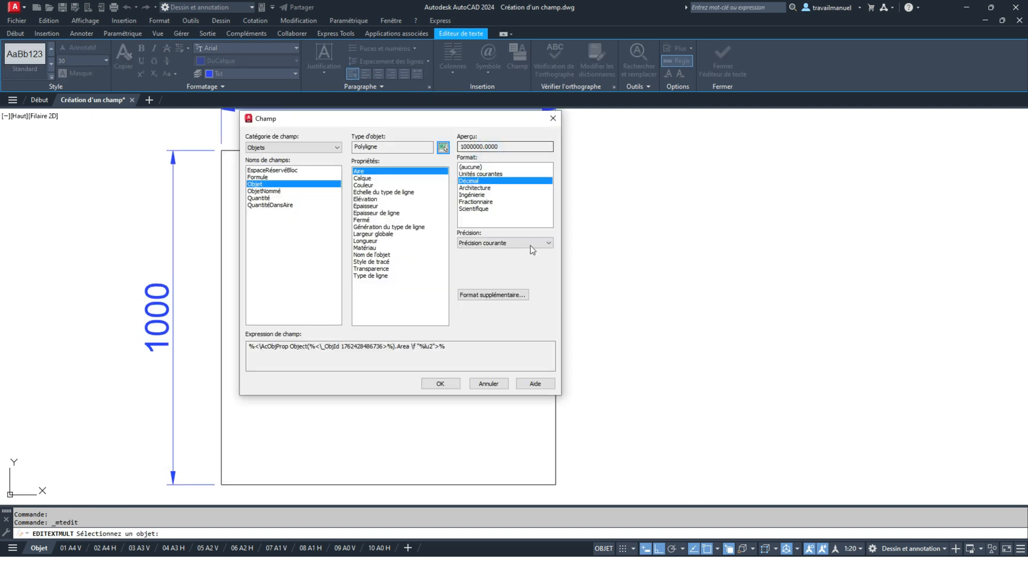
key(ctrl)
key(ctrl)
key(ctrl)
key(ctrl)
key(ctrl)
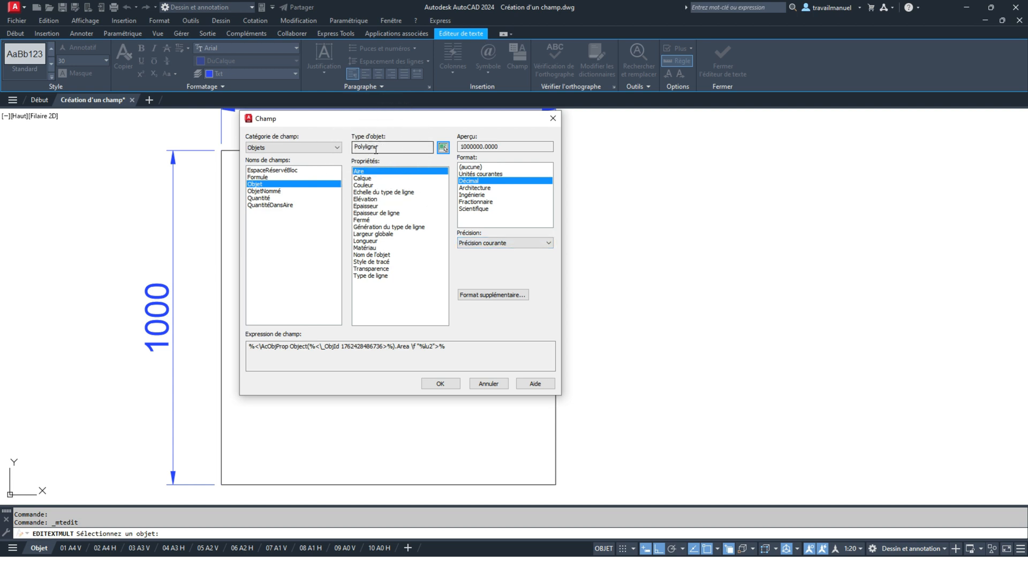
key(ctrl)
key(ctrl)
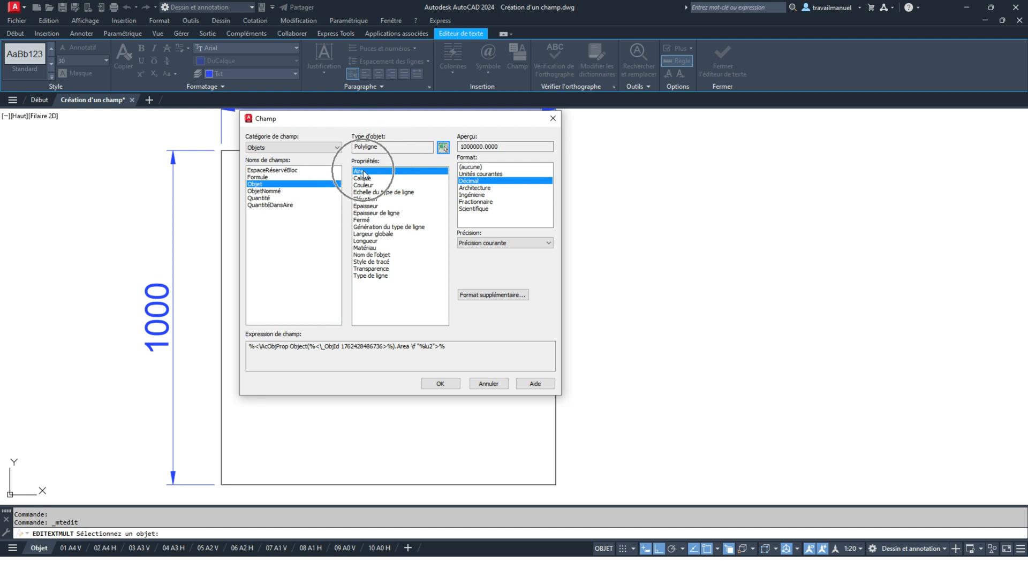
Format the area field with 0.00 precision, conversion factor 0.0001, an m² suffix and trailing zeros suppressed.
click(533, 244)
click(483, 274)
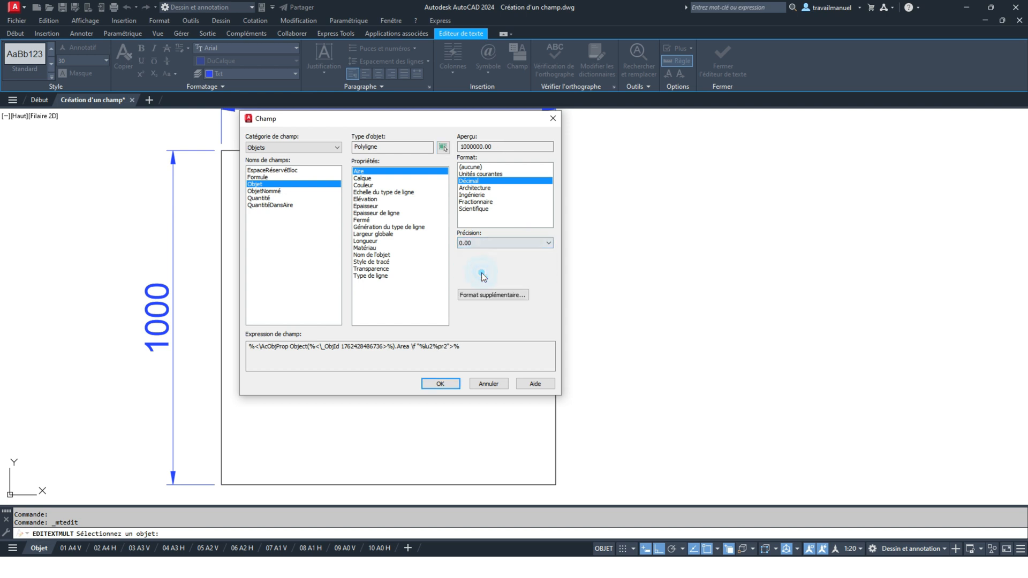
click(514, 295)
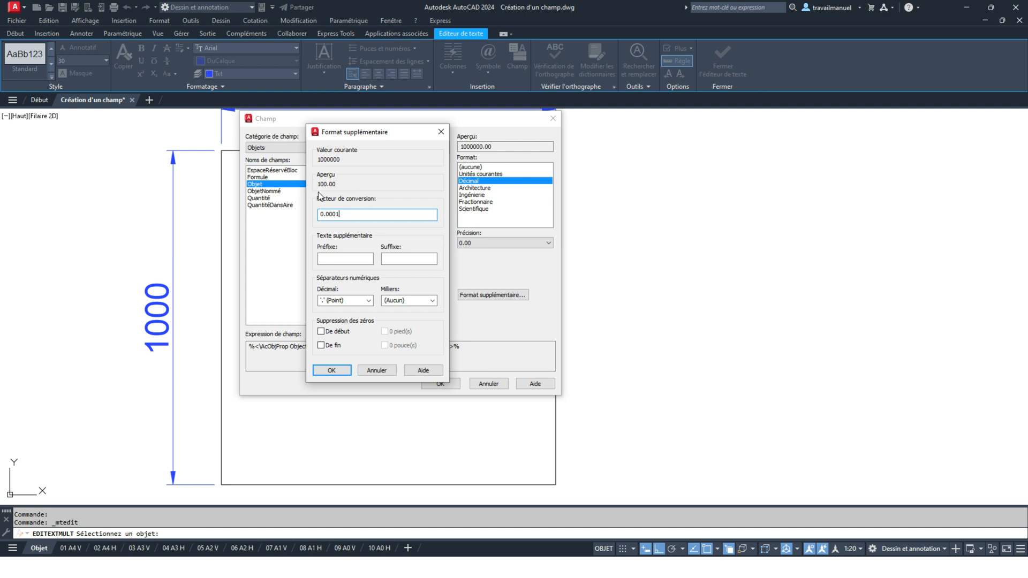
click(395, 259)
click(396, 260)
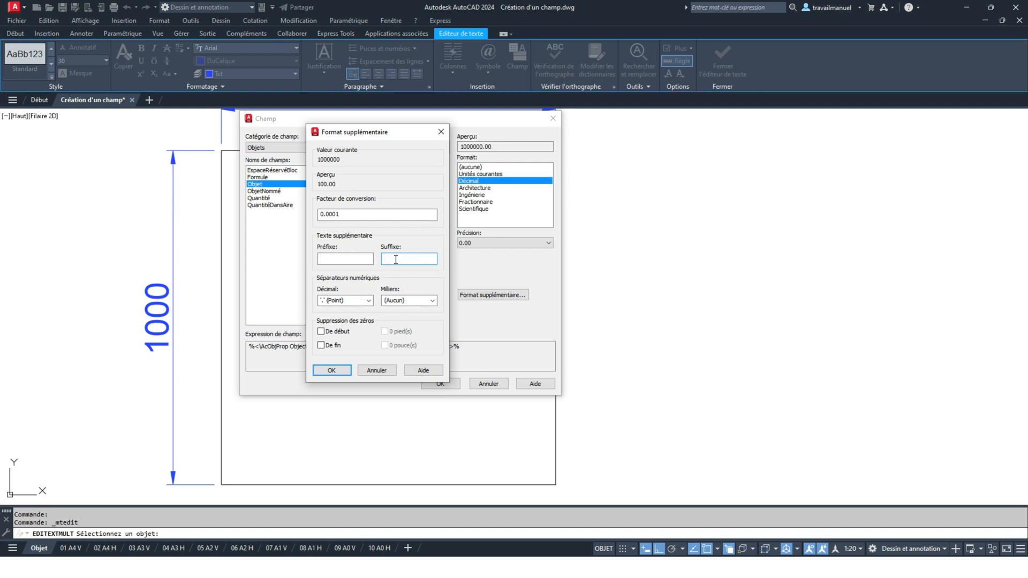
click(333, 346)
click(333, 345)
click(332, 370)
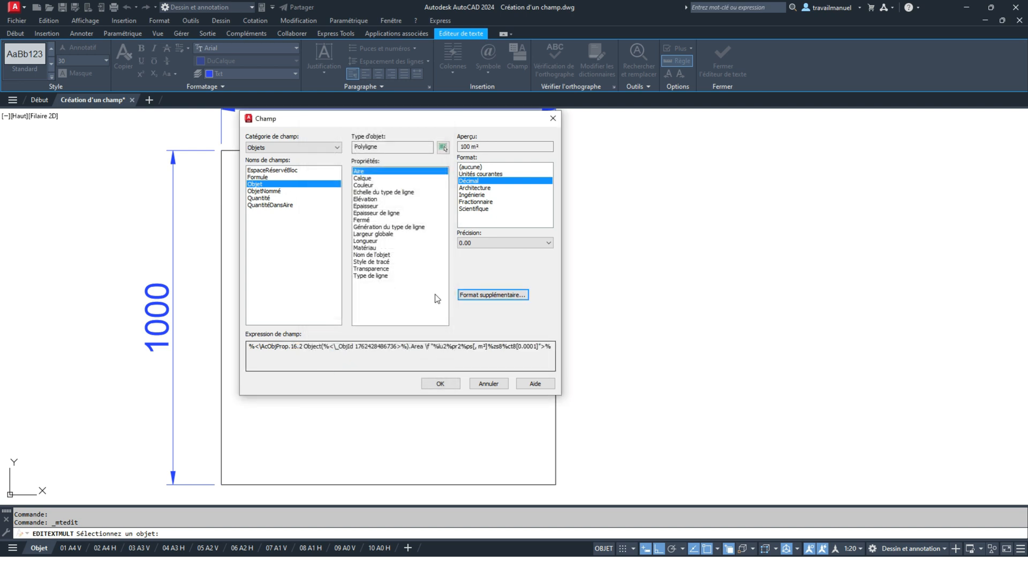
Insert the area field into the text and widen the text frame so the value fits on one line.
click(438, 382)
click(482, 321)
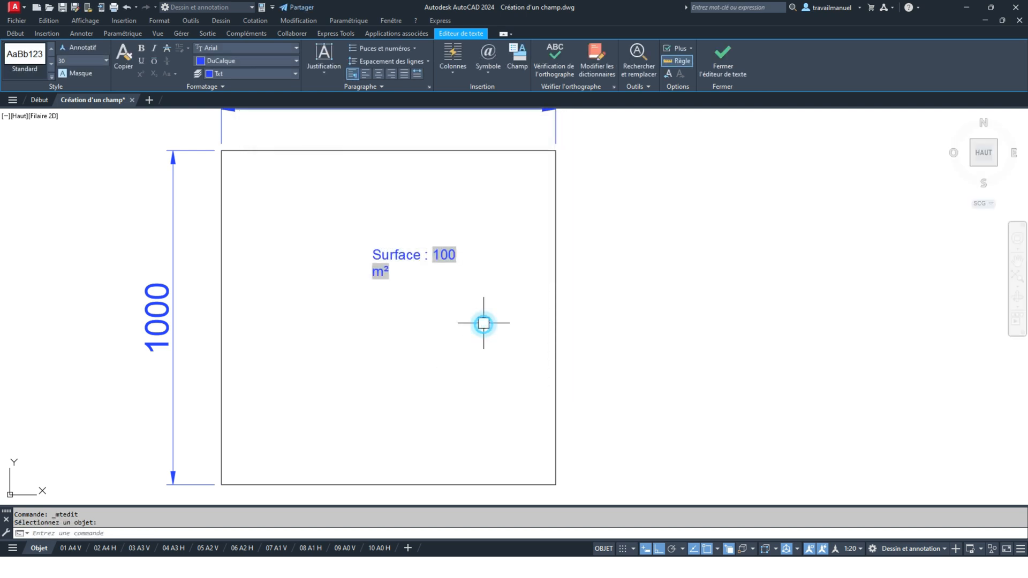
click(443, 254)
click(470, 249)
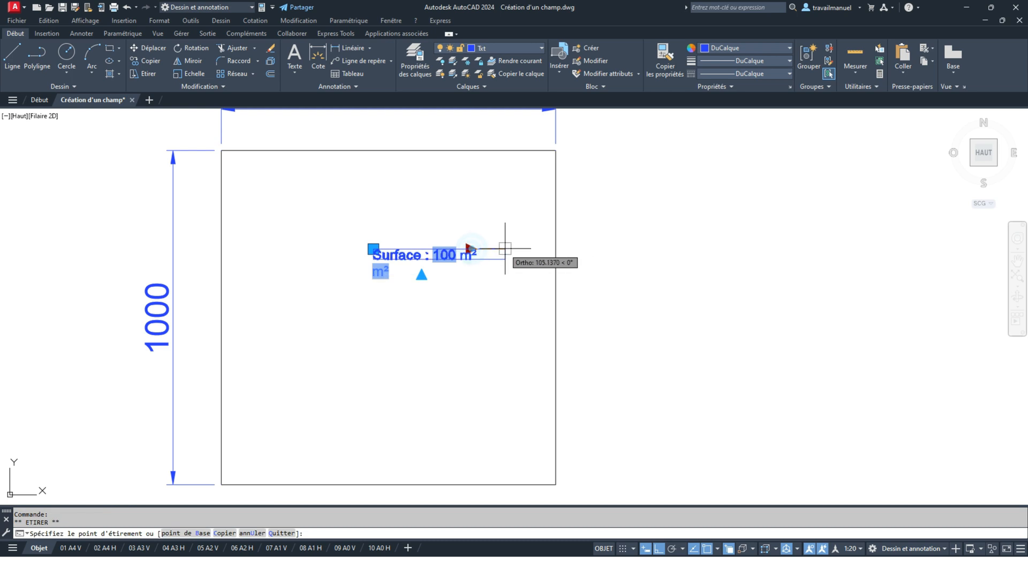
click(509, 249)
scroll(510, 306, up, 2)
middle_drag(503, 301, 531, 321)
scroll(530, 321, down, 2)
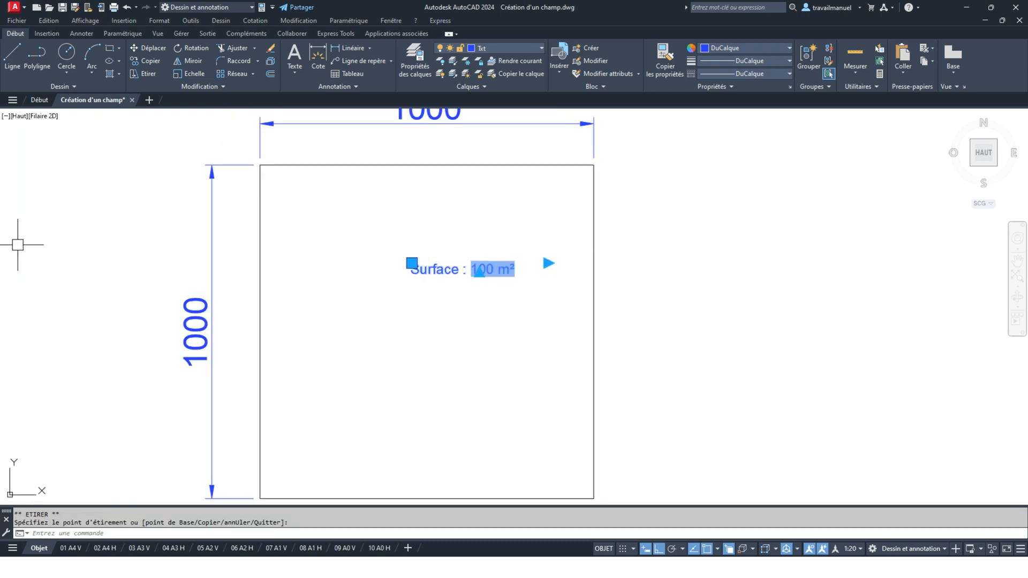
Reopen the area field's additional format and set its conversion factor to 0.000001.
click(518, 278)
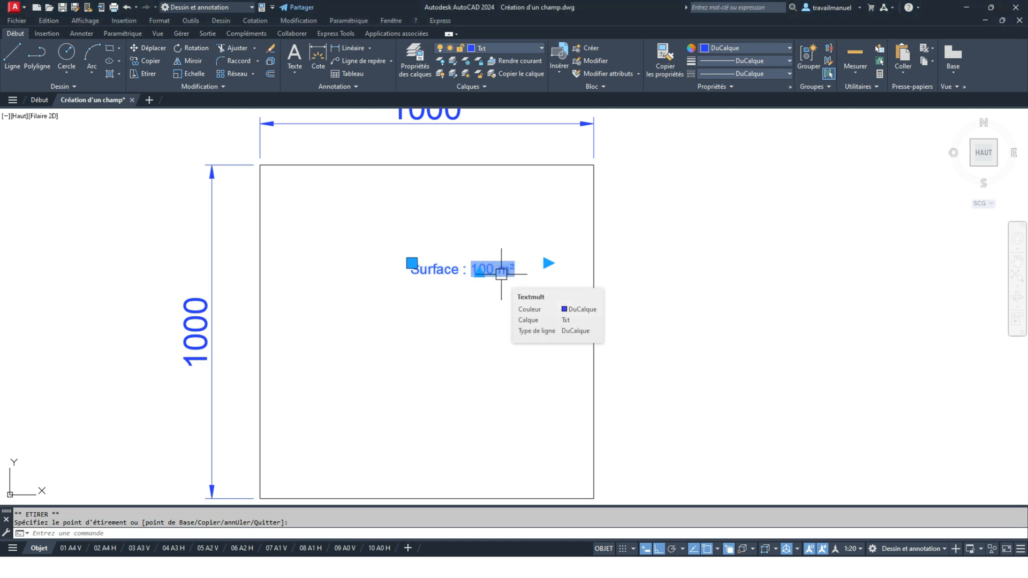
double_click(499, 275)
double_click(497, 269)
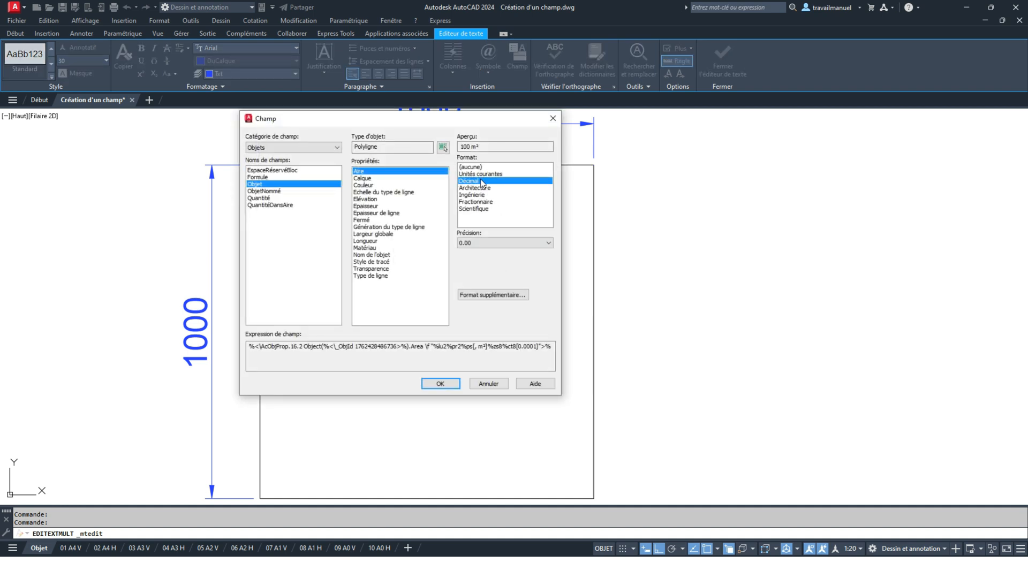
click(485, 295)
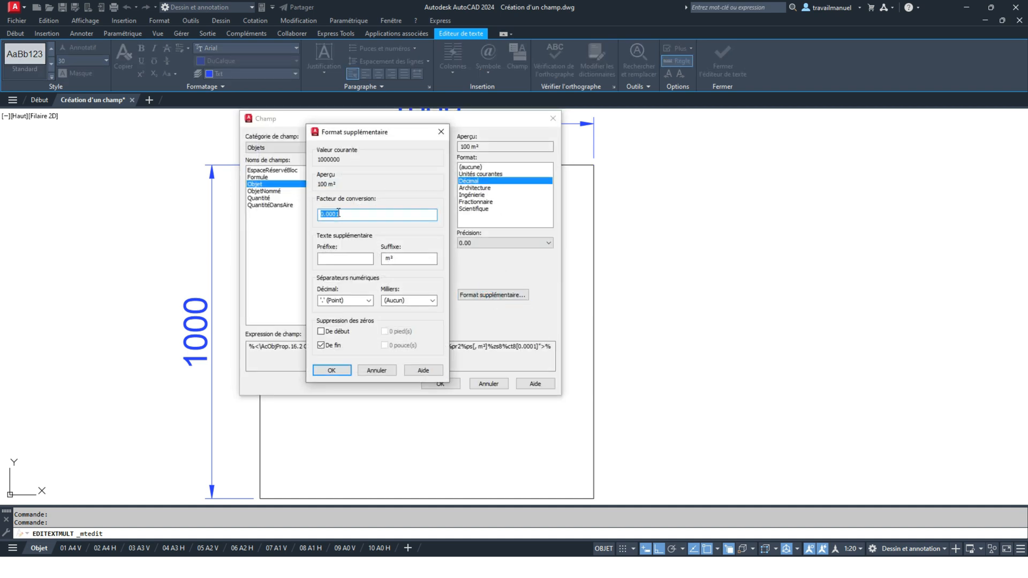
click(337, 215)
text(00)
click(332, 370)
click(440, 384)
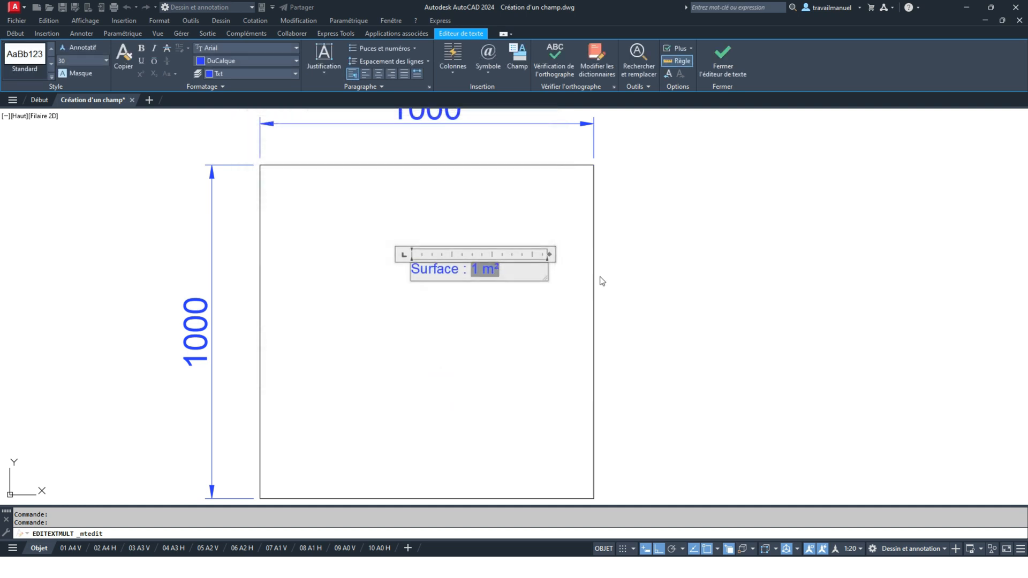
Finish editing the surface text and save the drawing.
click(642, 272)
scroll(615, 297, down, 2)
scroll(600, 299, down, 1)
scroll(567, 308, up, 2)
scroll(509, 315, down, 2)
scroll(477, 323, up, 1)
scroll(475, 325, down, 1)
key(ctrl+s)
scroll(506, 346, up, 2)
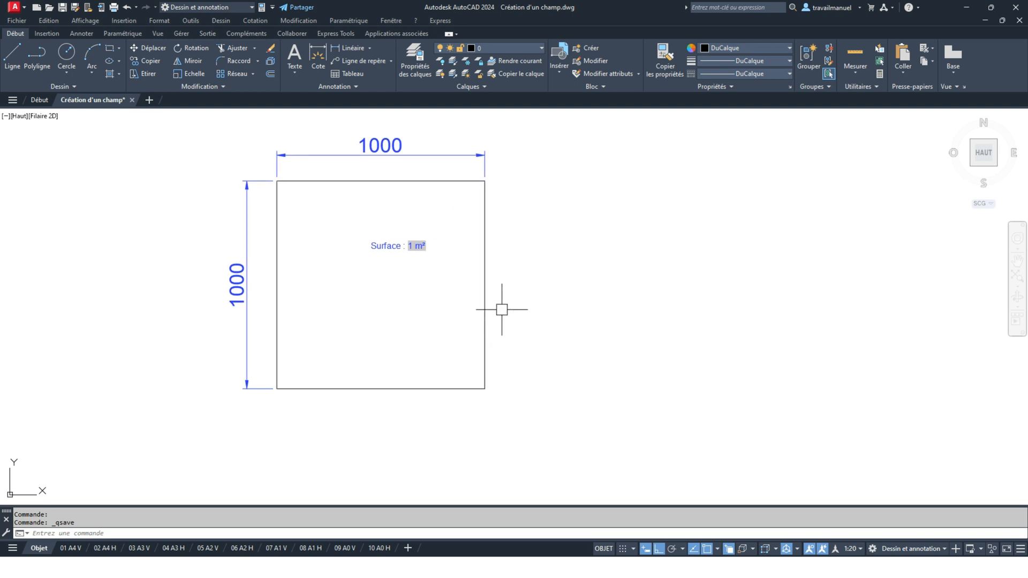
Add a vertex at the middle of the square's right edge, placed about 808 outward.
click(484, 272)
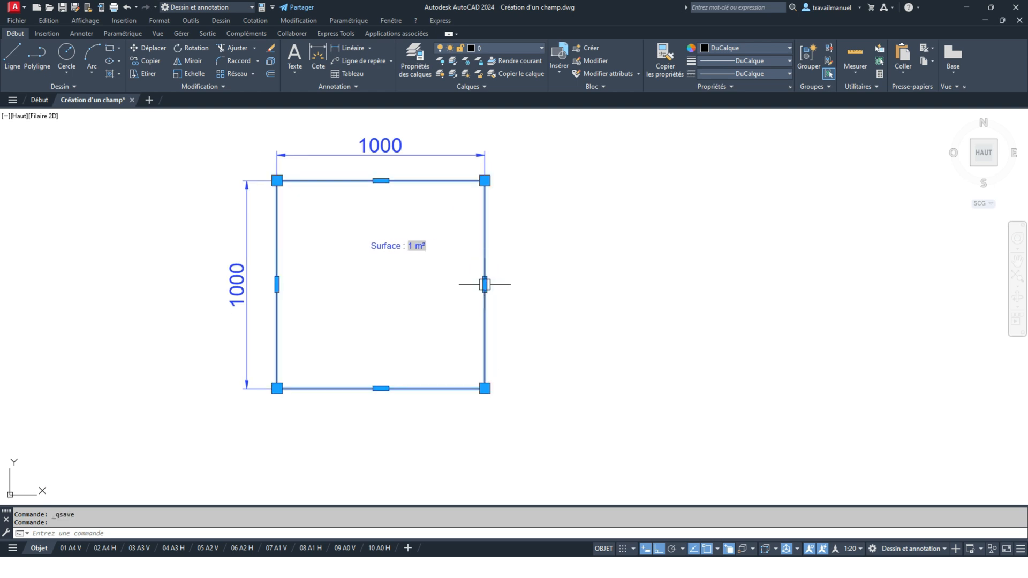
mouse_move(485, 284)
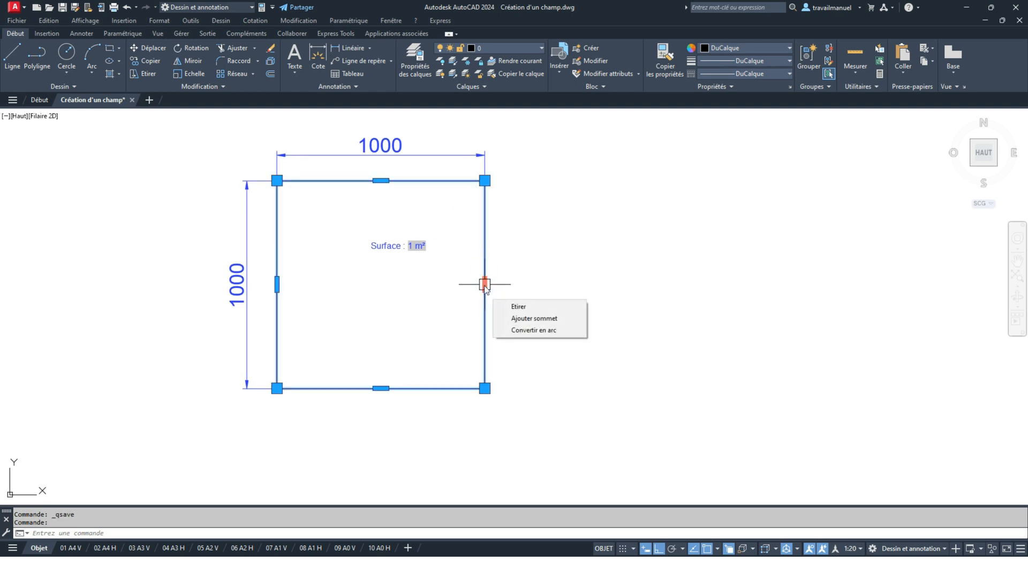
click(536, 318)
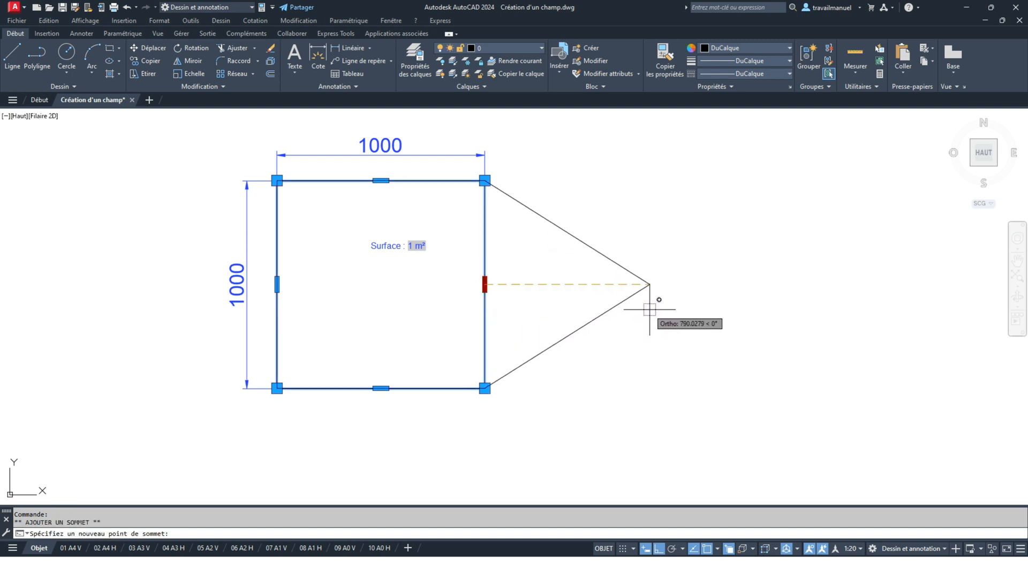
click(653, 309)
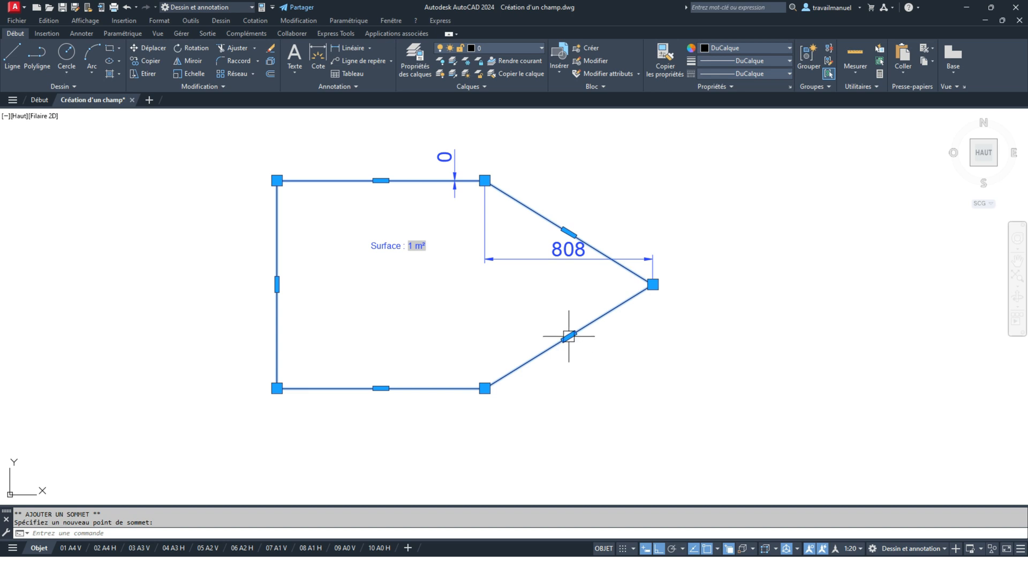
scroll(563, 337, up, 2)
scroll(549, 267, down, 4)
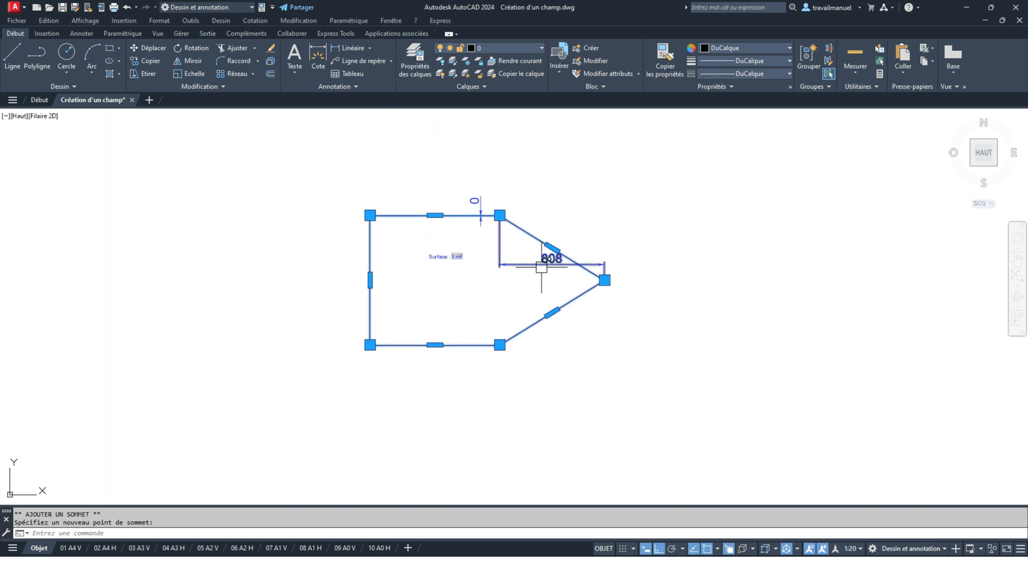
Regain a clean view of the shape by erasing the two distorted dimensions.
key(Escape)
click(542, 265)
click(477, 202)
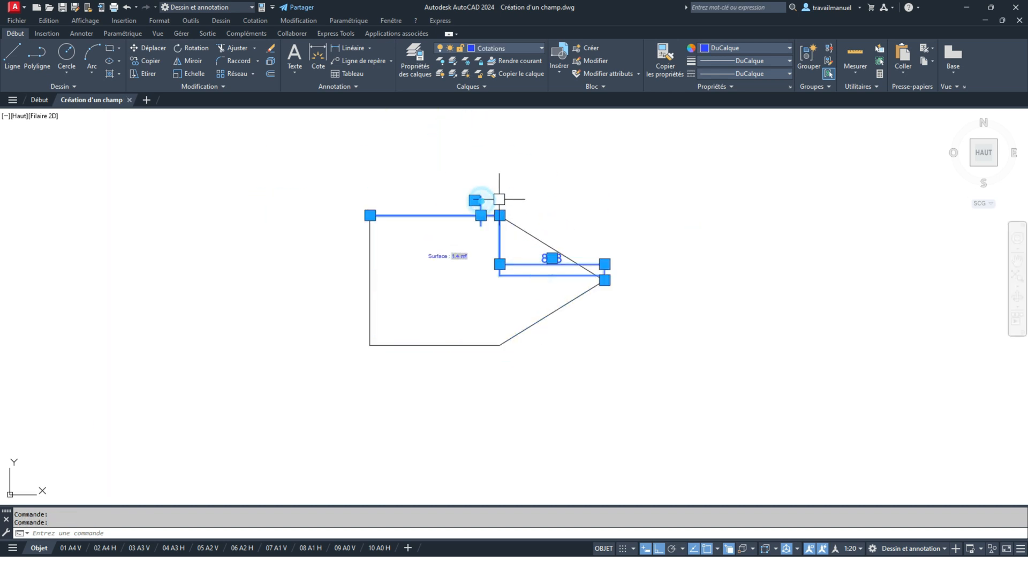
text(EF)
key(Return)
scroll(511, 271, up, 2)
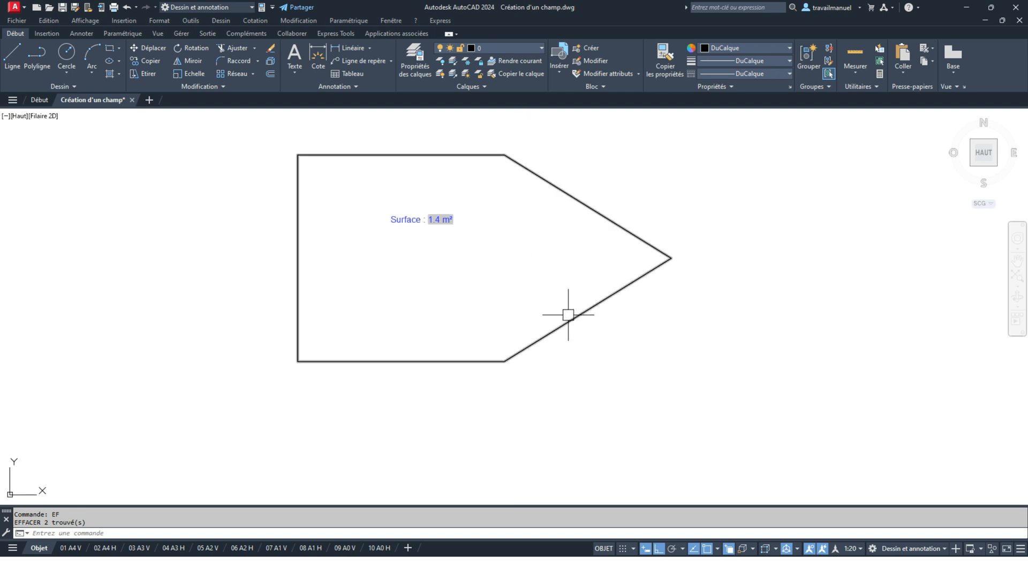
Undo the dimension erasure and the added vertex.
text(u)
key(Return)
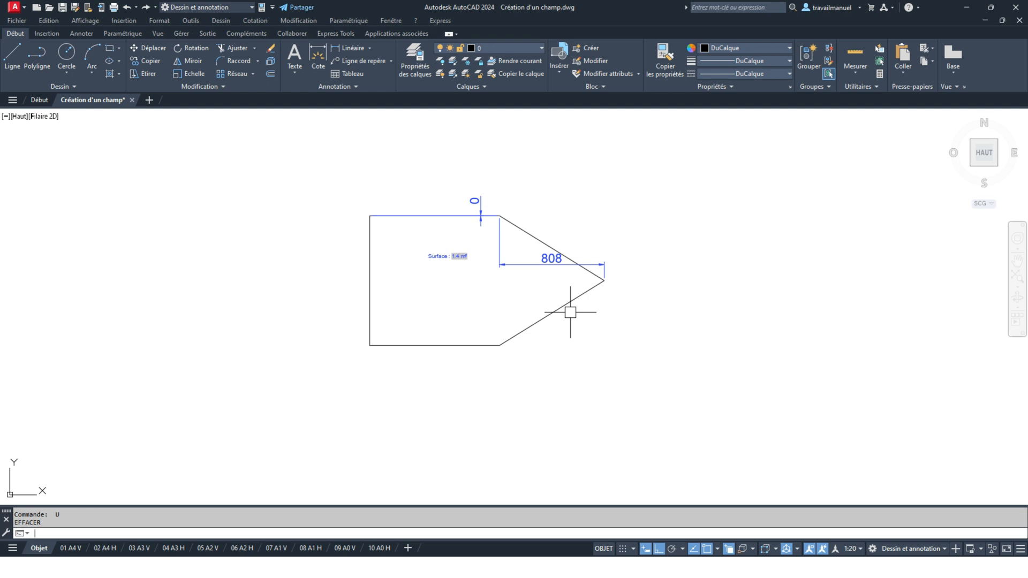
key(ctrl+z)
Stretch the square's right edge 500 outward and save the drawing to refresh the area field.
click(484, 274)
click(484, 284)
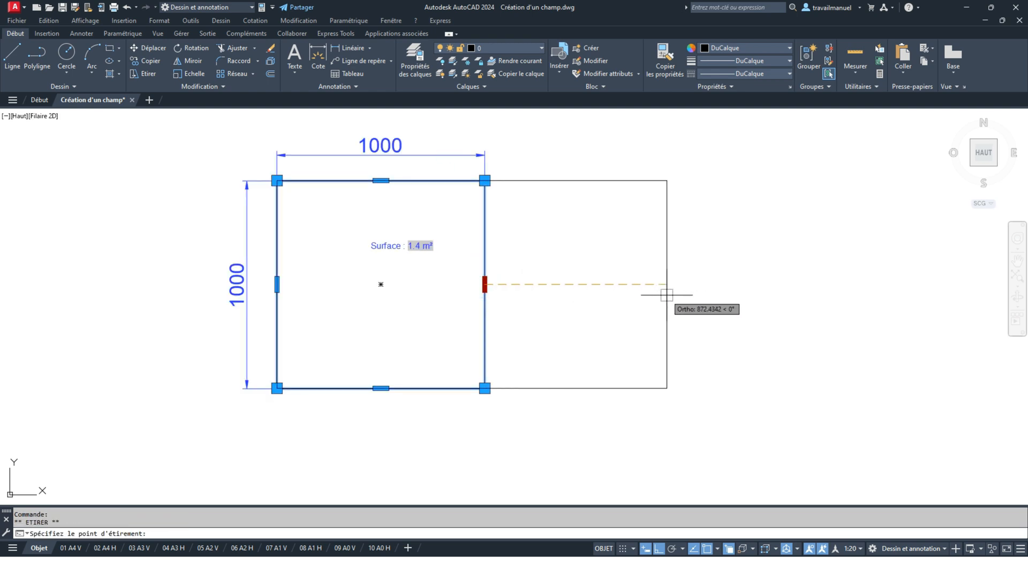
text(500)
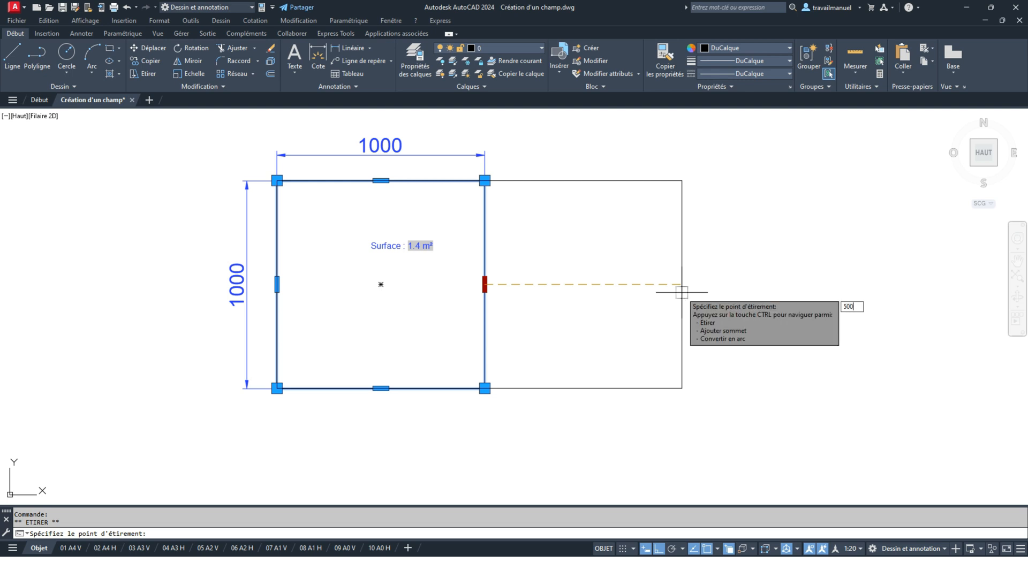
key(Return)
scroll(435, 245, up, 2)
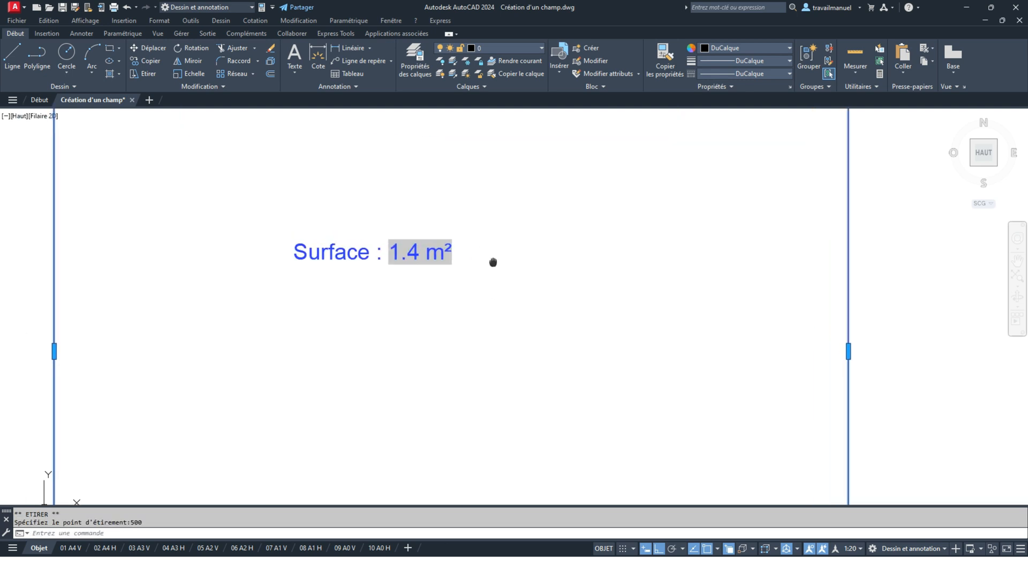
scroll(497, 280, down, 2)
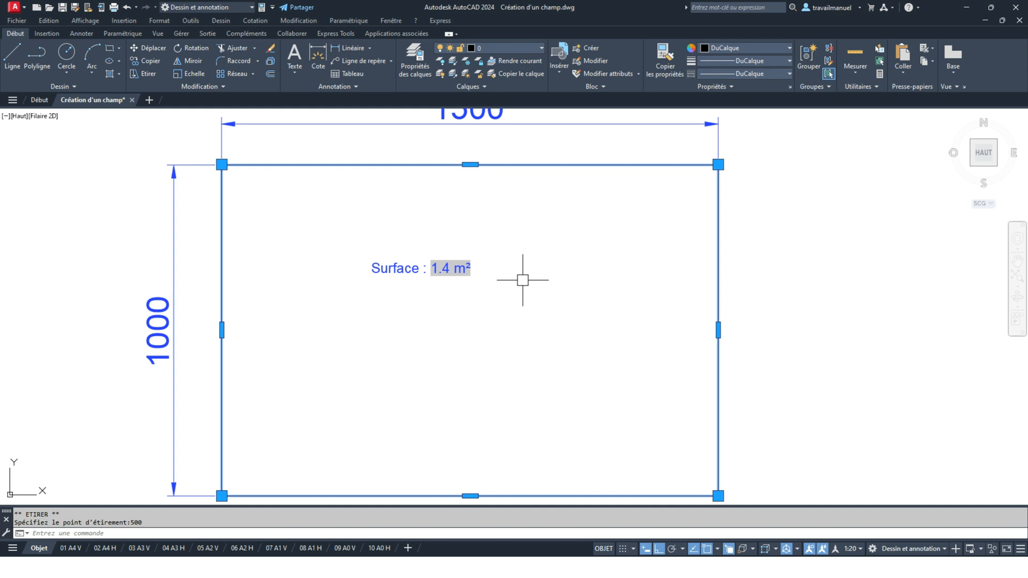
key(Escape)
key(ctrl+s)
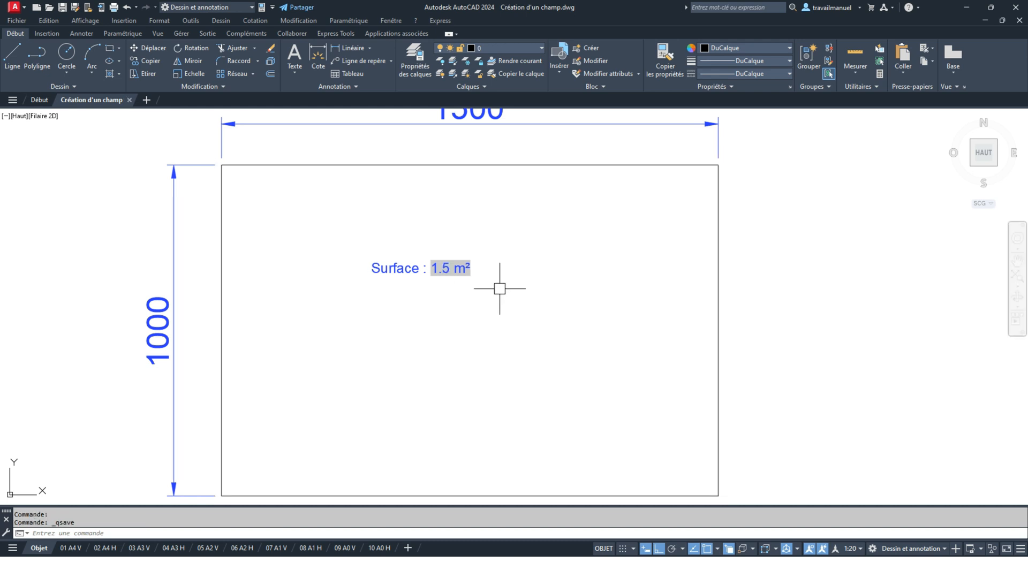
scroll(500, 289, down, 2)
scroll(507, 300, up, 2)
mouse_move(508, 300)
middle_down()
mouse_move(482, 315)
mouse_move(505, 335)
middle_up()
scroll(482, 315, down, 2)
scroll(455, 289, up, 3)
scroll(436, 290, down, 3)
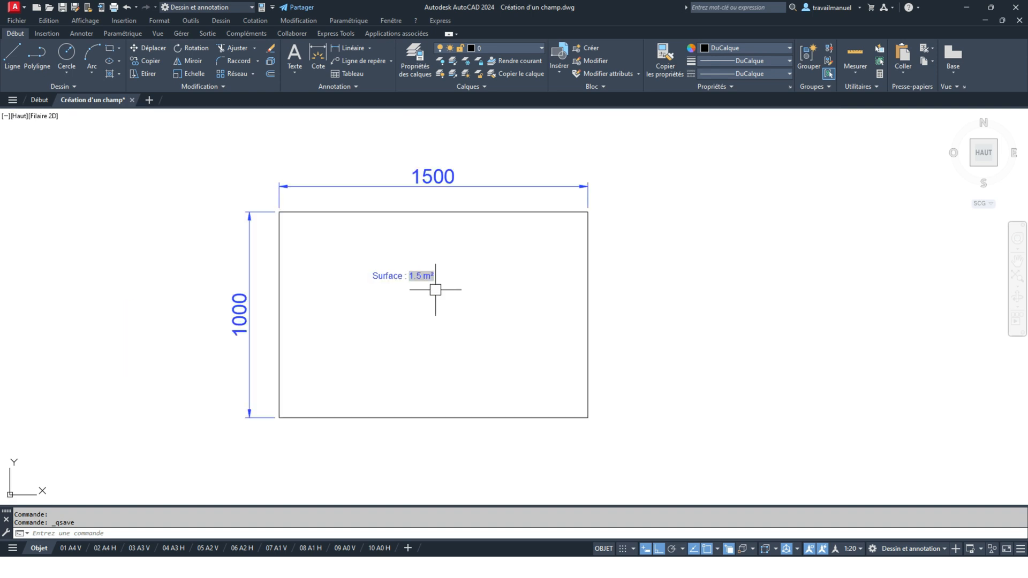
Review the conversion factor and suffix in the additional format of the surface text's area field, leaving them unmodified.
double_click(423, 280)
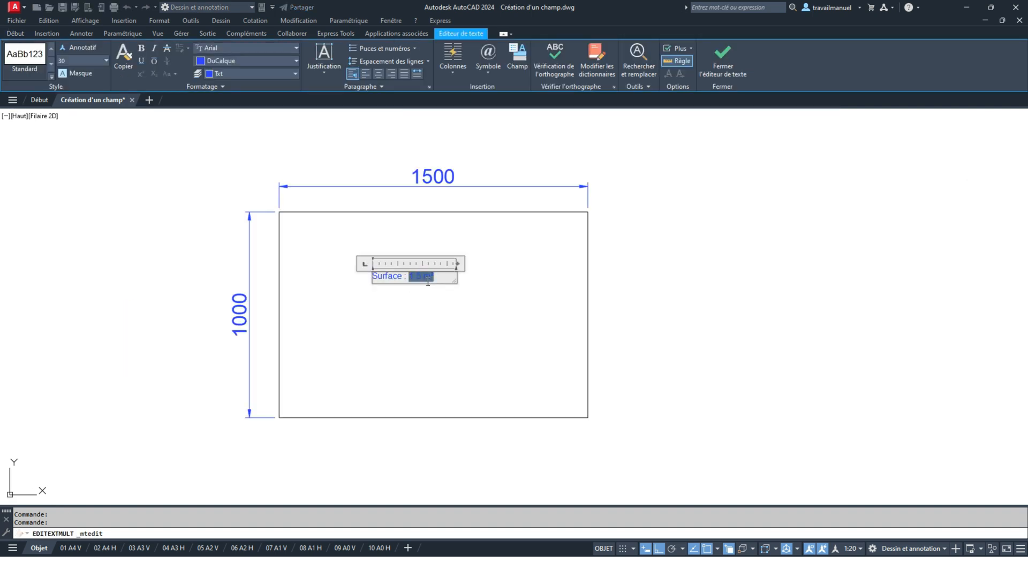
double_click(428, 279)
click(488, 295)
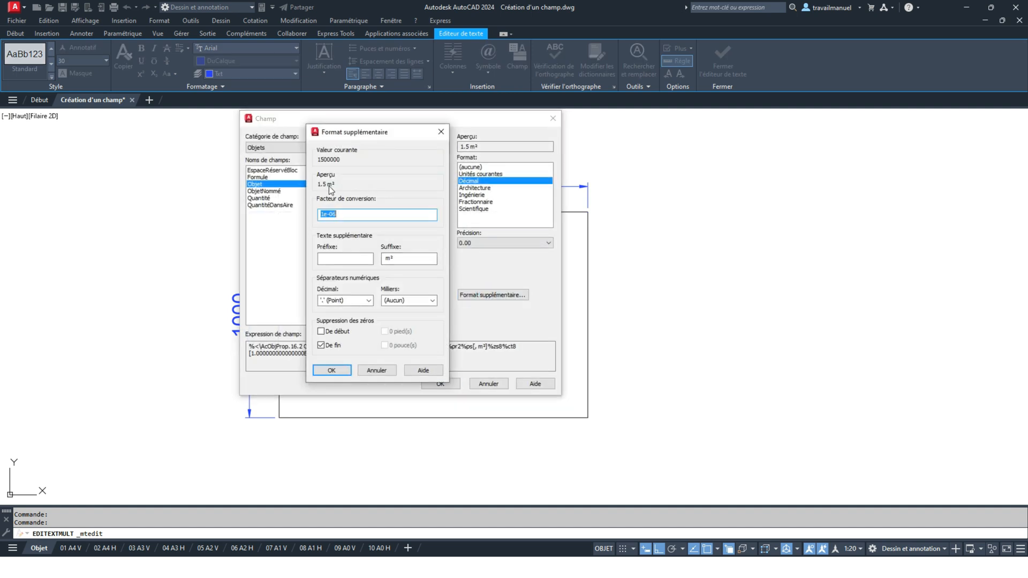
drag(379, 132, 438, 137)
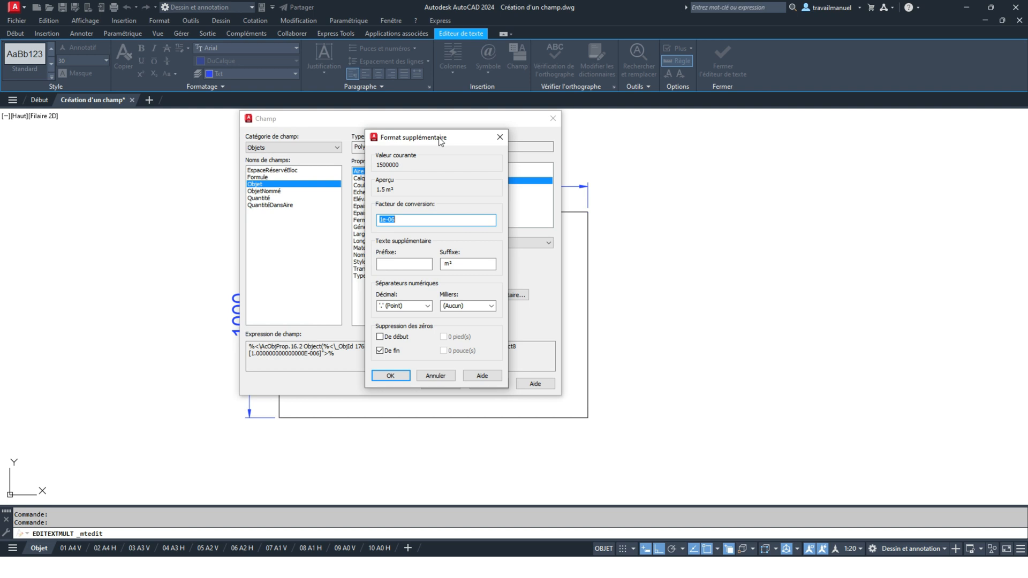
click(435, 376)
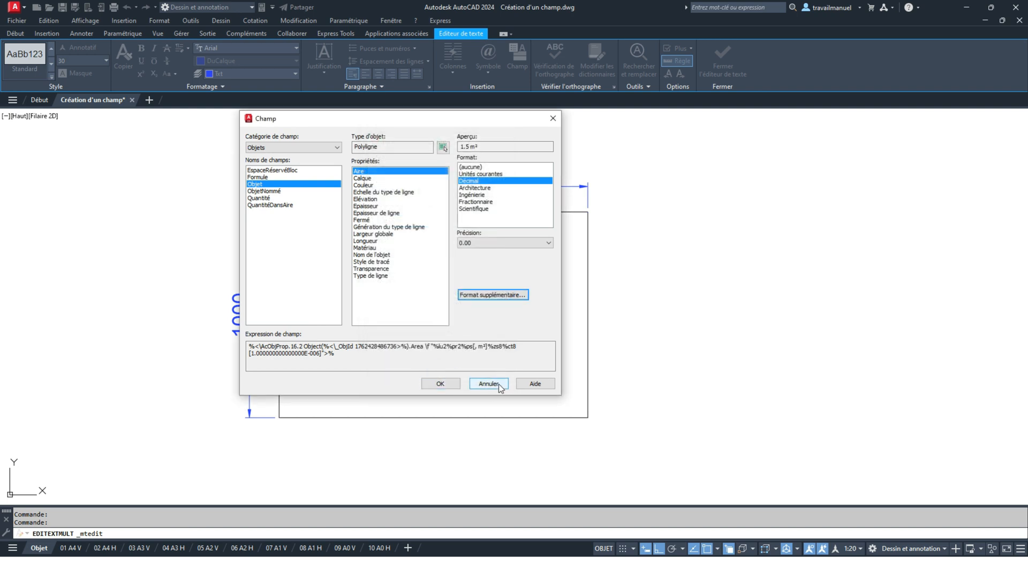
click(438, 384)
click(498, 312)
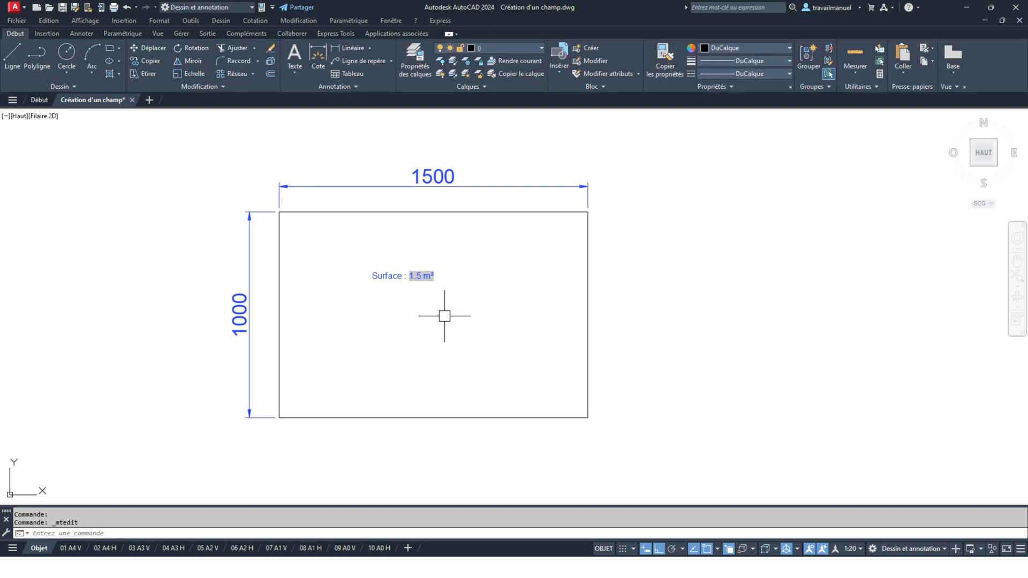
Set both the length and angle precision of the drawing units to 0.00.
middle_drag(478, 320, 492, 308)
text(ui)
key(Return)
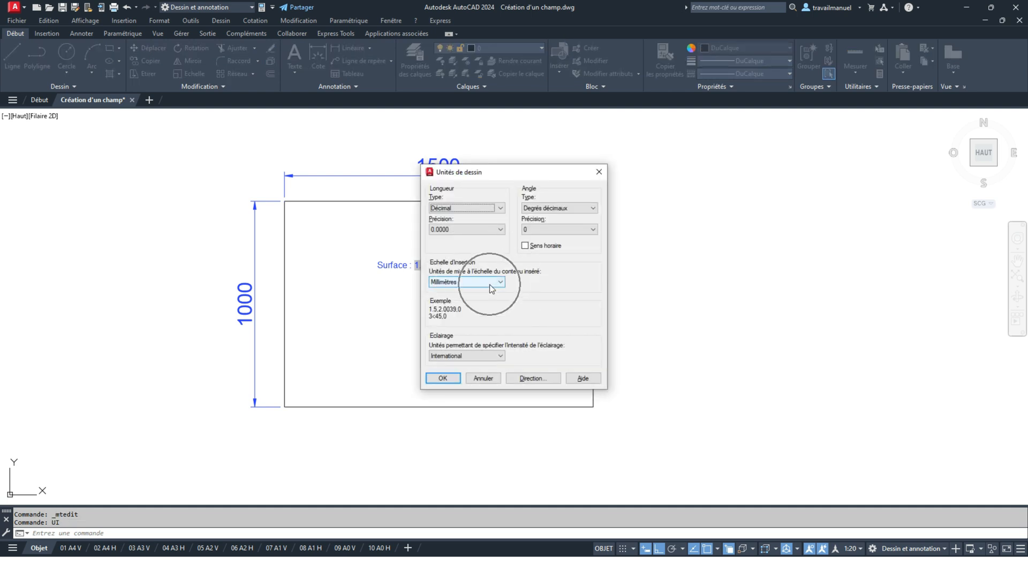
click(474, 230)
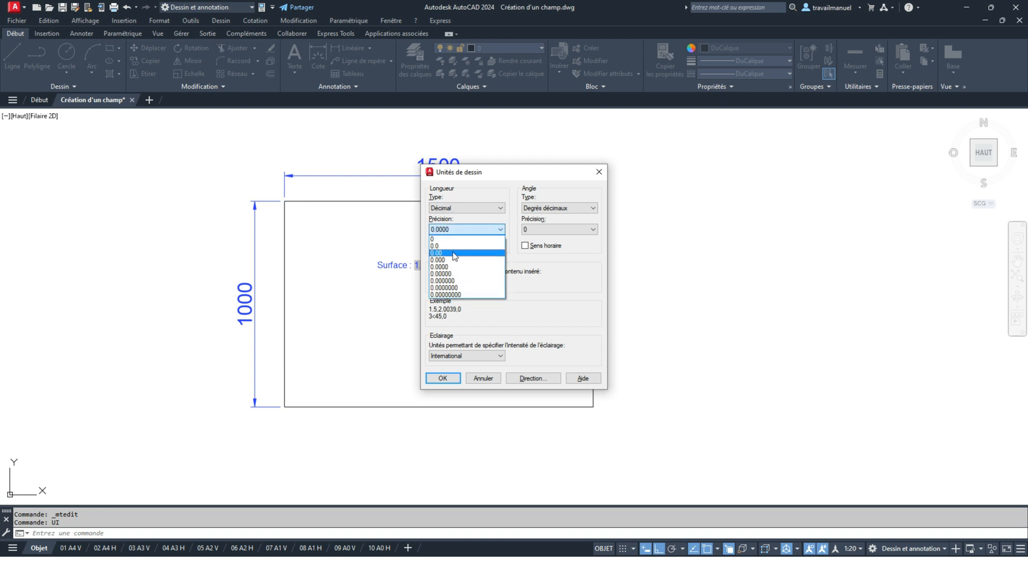
click(463, 253)
click(538, 230)
click(536, 259)
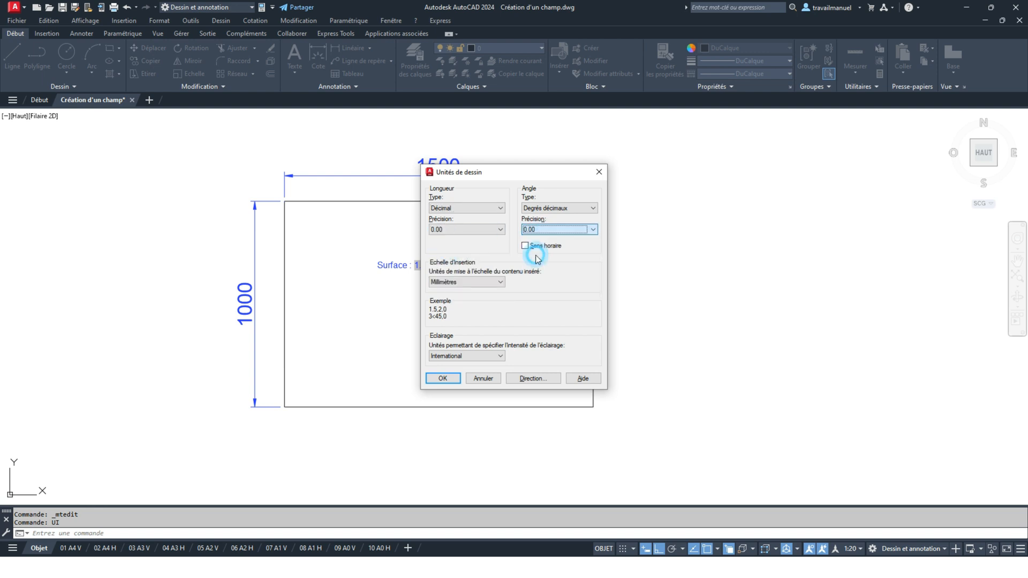
click(442, 378)
Run -DWGUNITS and choose metres (option 6) as the drawing's length unit.
mouse_move(453, 361)
middle_down()
mouse_move(476, 322)
mouse_move(484, 345)
middle_up()
text(-DWGUNITS)
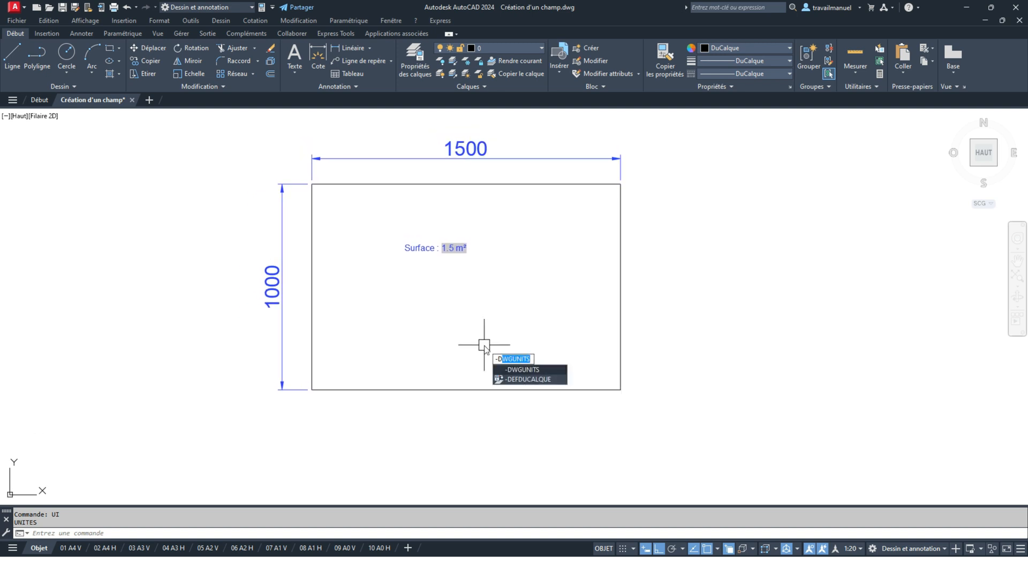
key(Return)
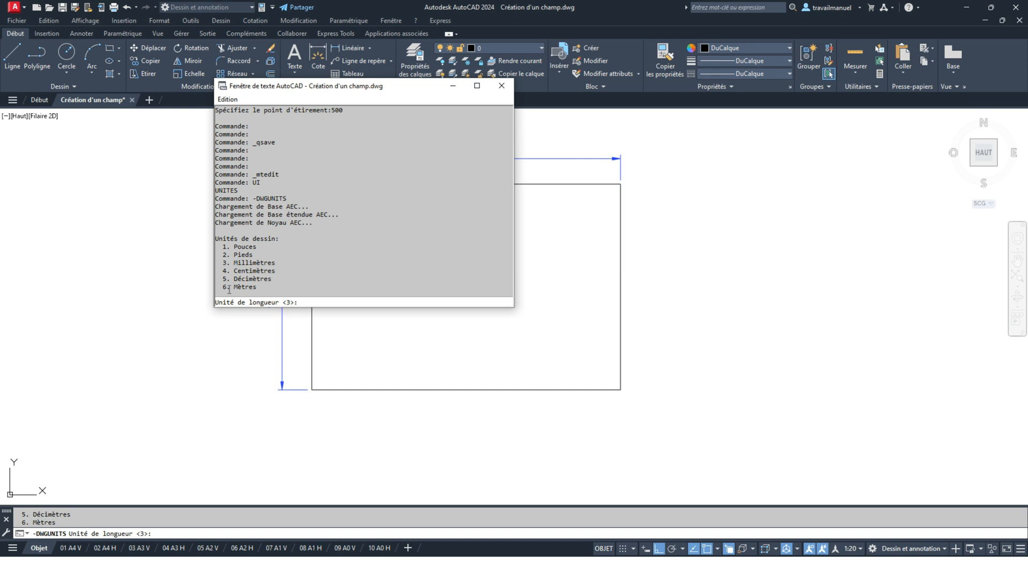
text(6)
key(Return)
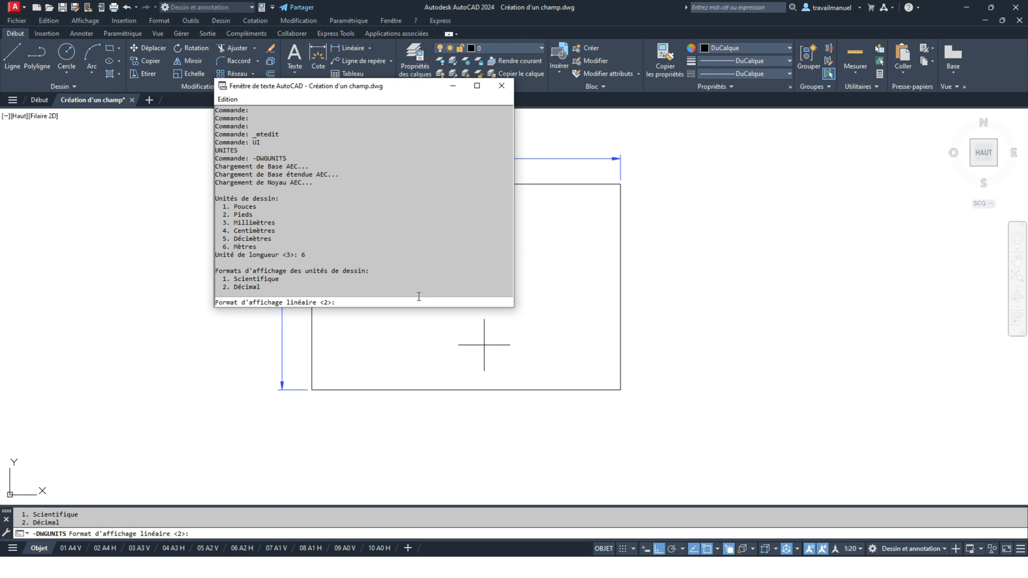
Accept decimal format, precision 2, INSUNITS matching, and scaling of inserted, existing and paper-space objects, then close the text window.
key(Return)
key(Return)
key(Return)
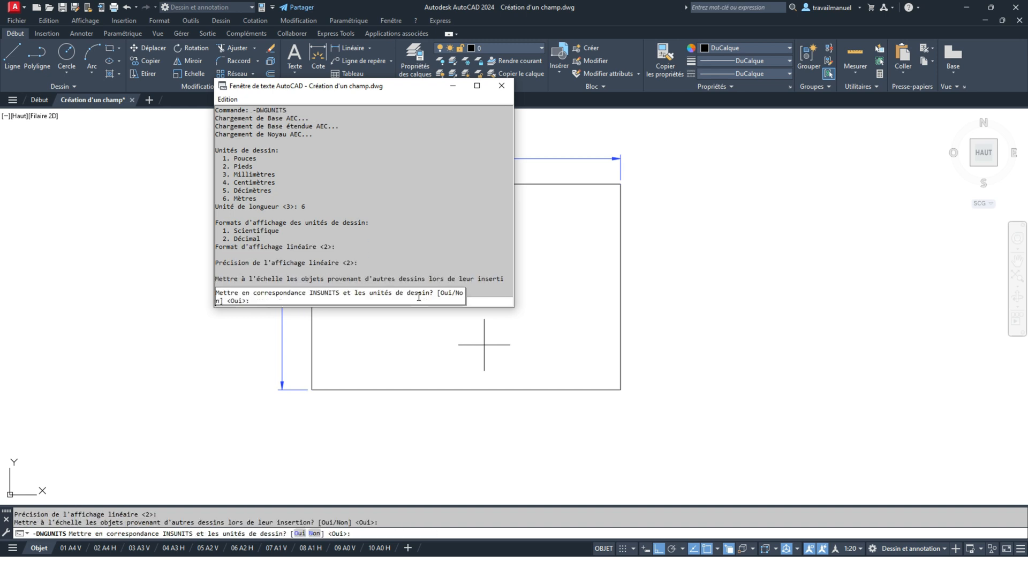
key(Return)
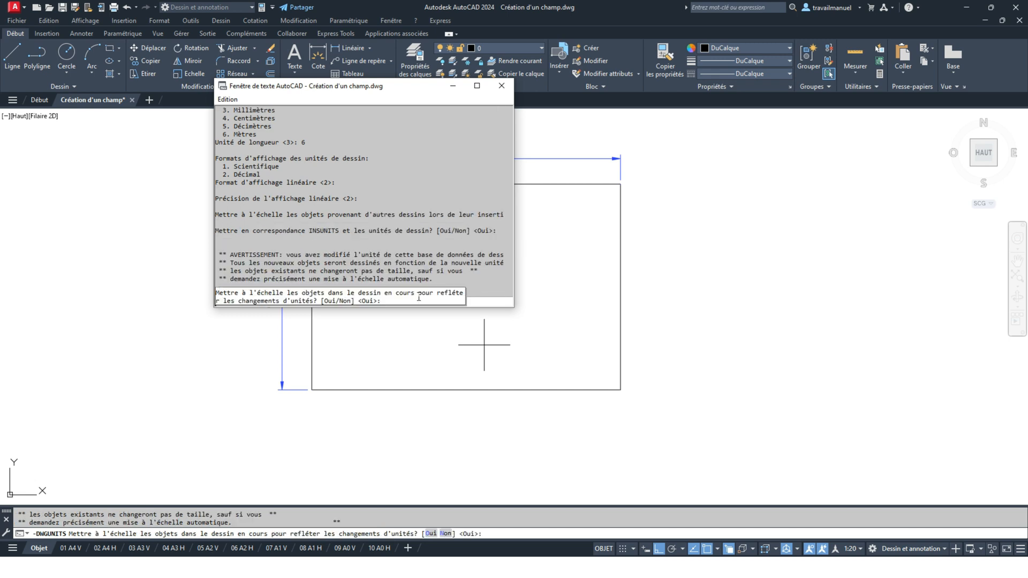
key(Return)
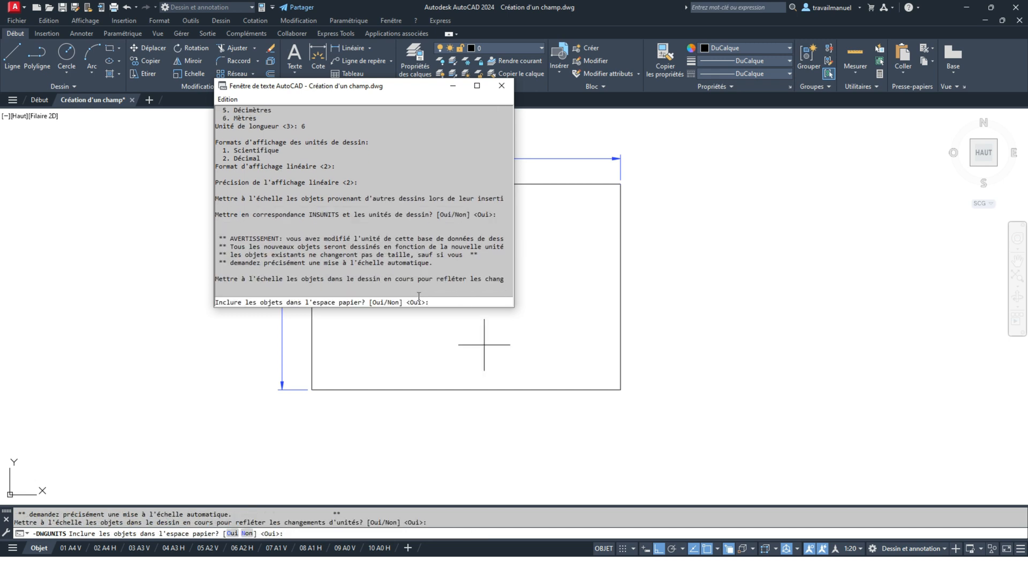
key(Return)
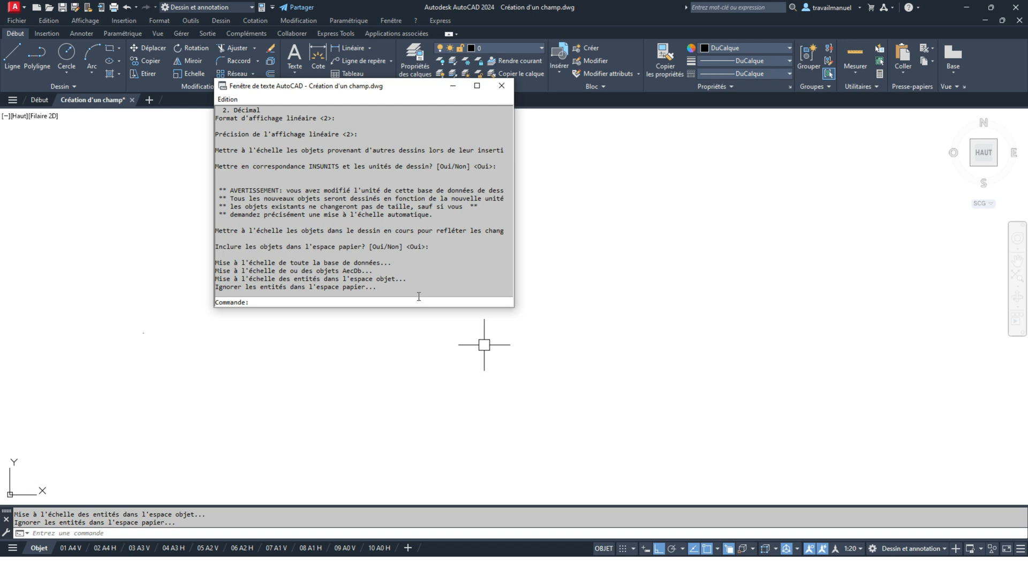
click(501, 86)
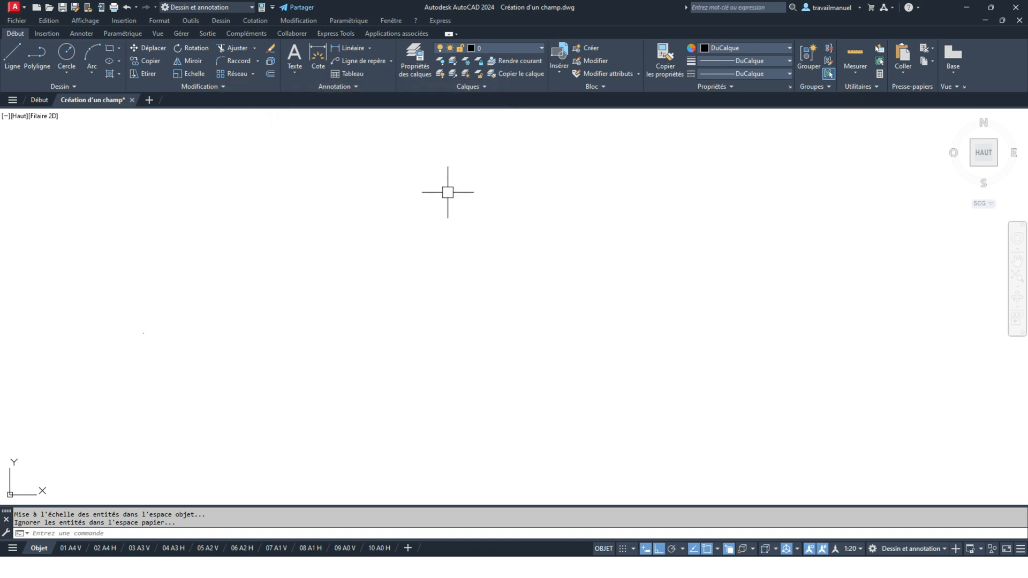
Widen the surface text's frame so it fits on one line, and open its area field for editing.
middle_click(449, 189)
middle_click(450, 188)
scroll(461, 220, down, 2)
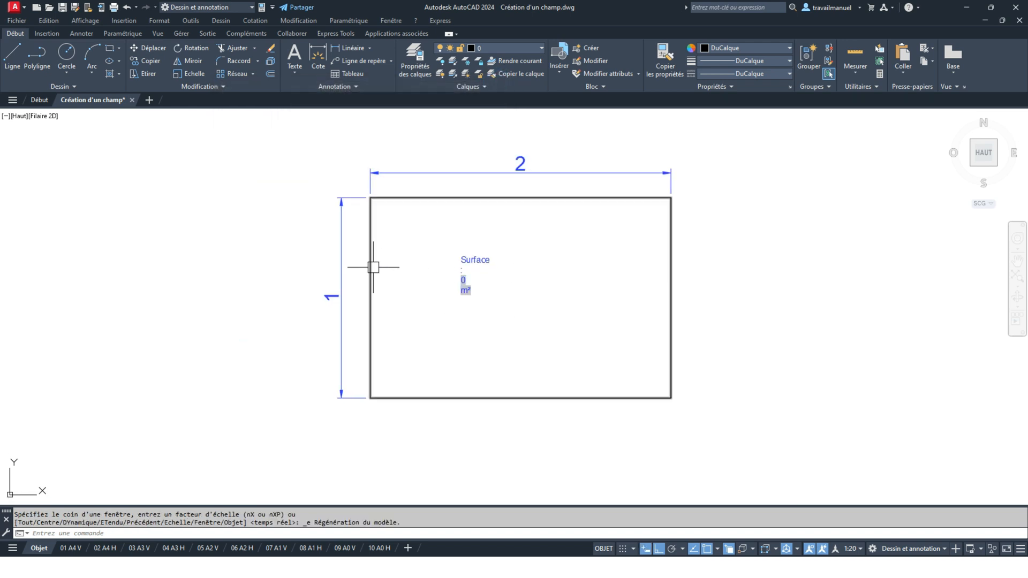
scroll(478, 316, up, 4)
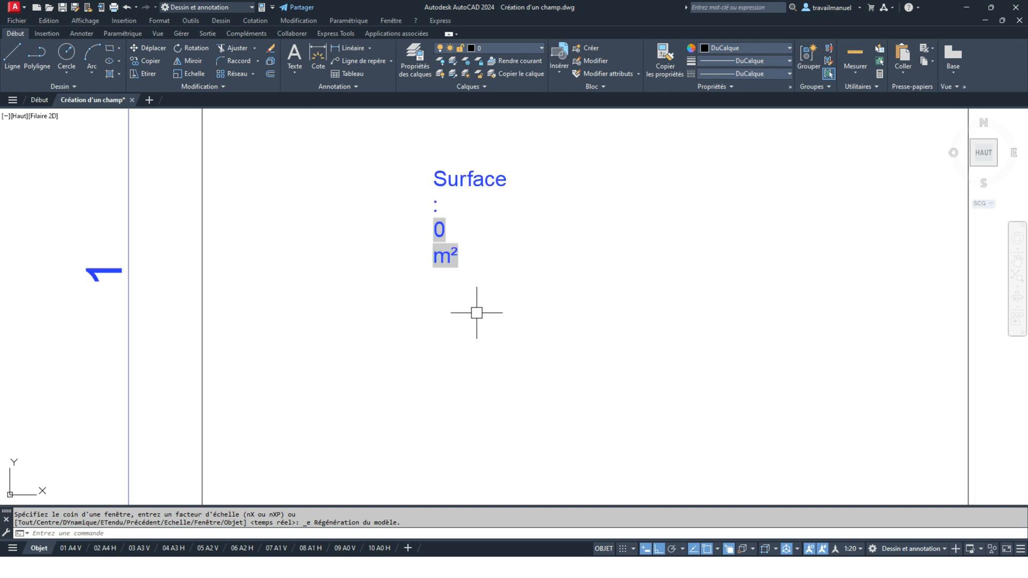
double_click(445, 260)
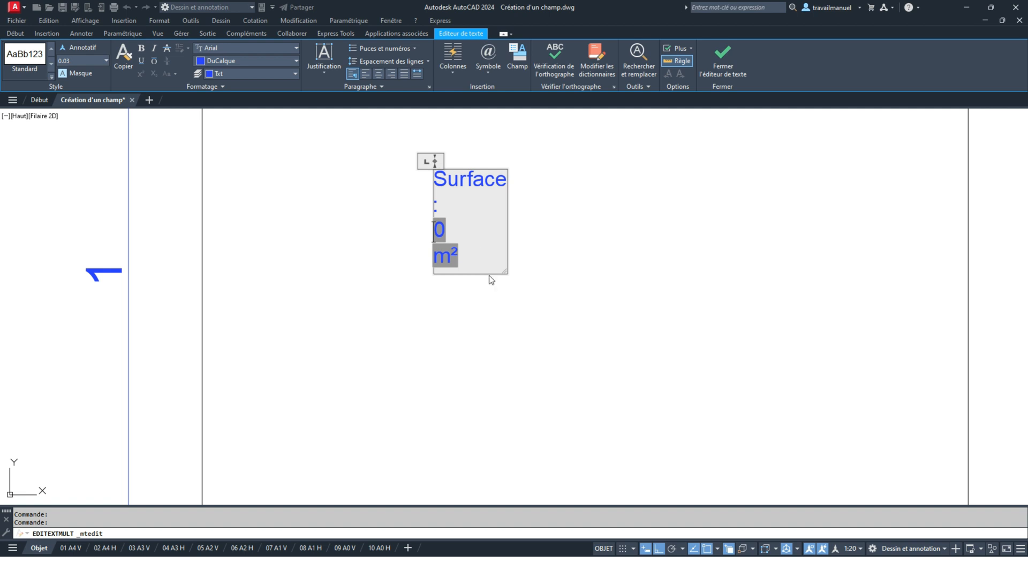
drag(506, 273, 765, 230)
double_click(526, 180)
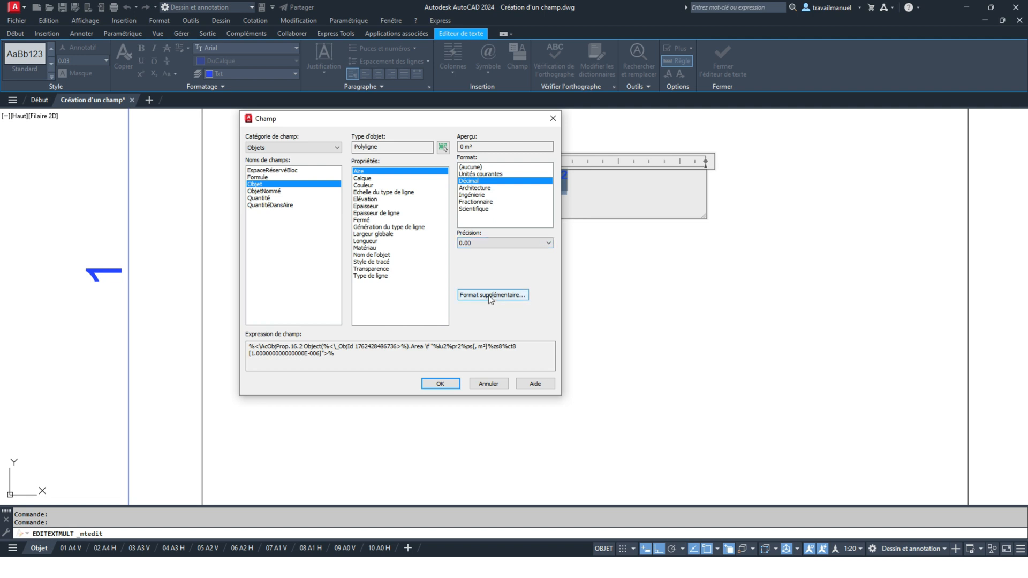
click(502, 241)
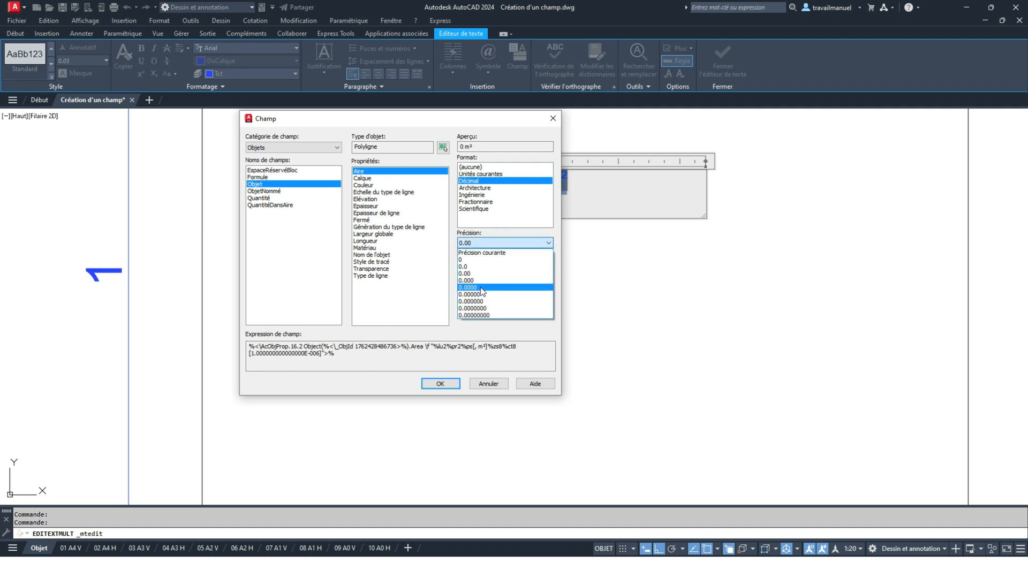
click(481, 286)
click(494, 242)
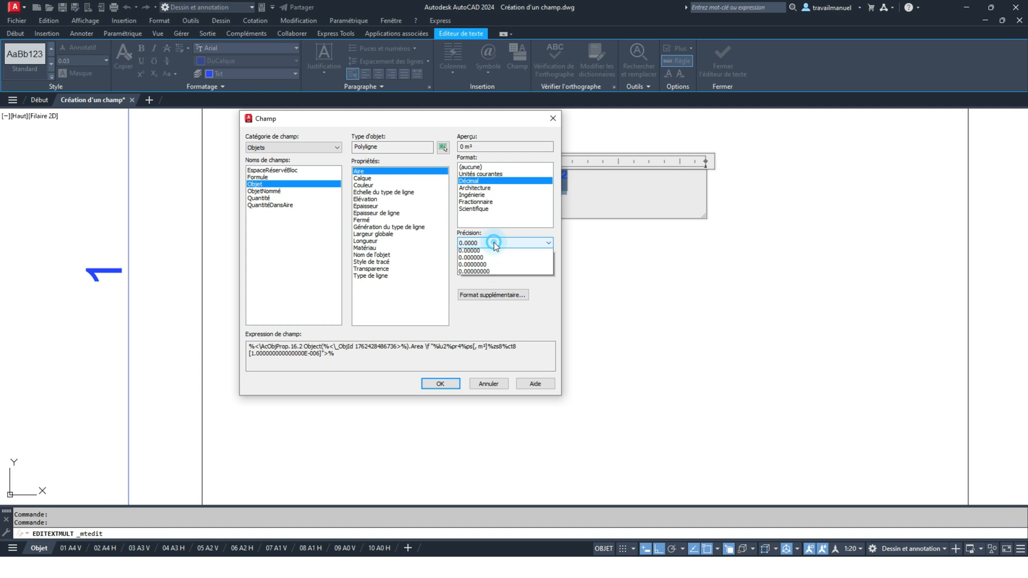
click(480, 272)
click(477, 297)
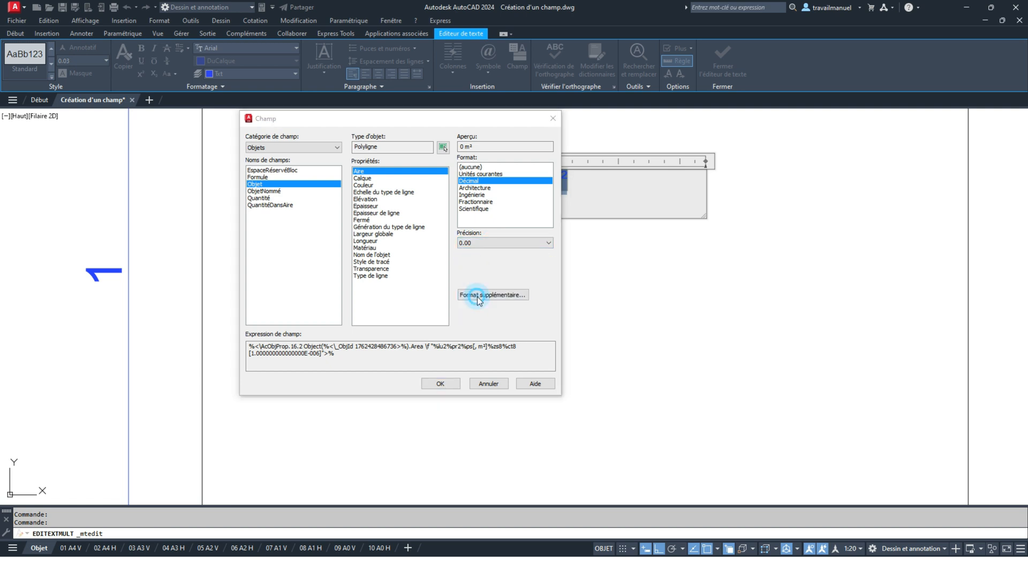
text(0.1)
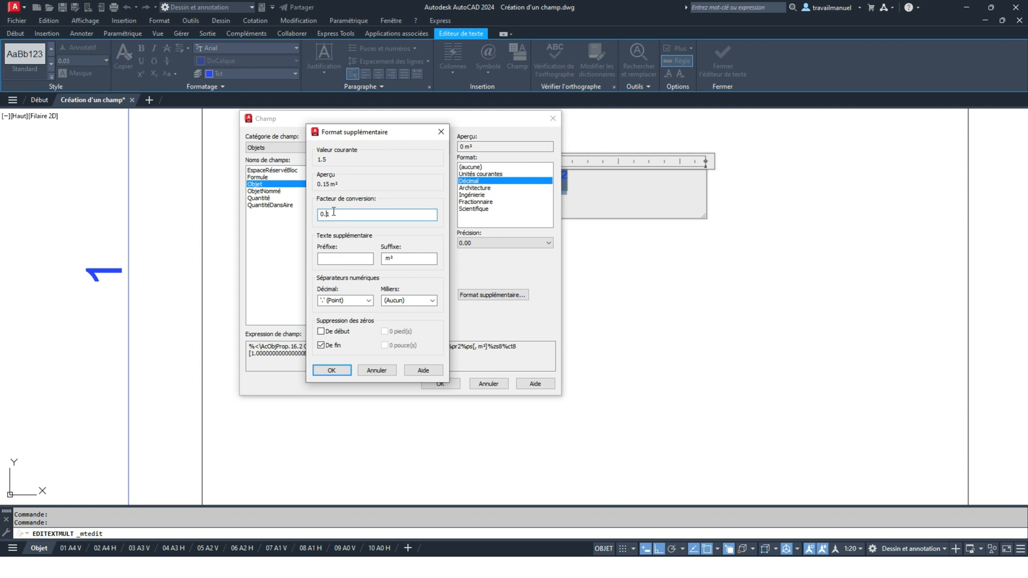
key(BackSpace)
key(BackSpace)
click(377, 369)
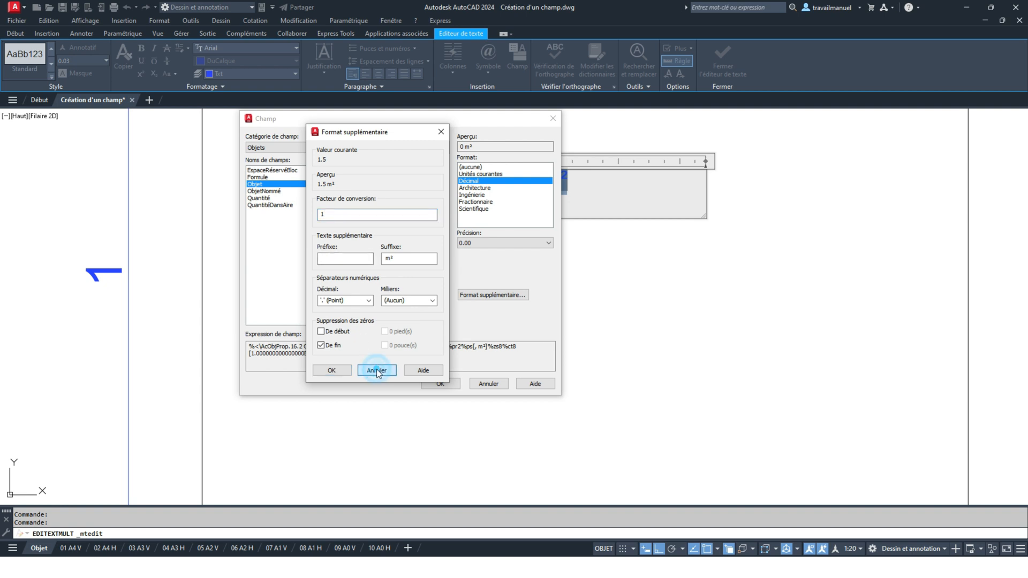
Set the area field's conversion factor to 1 and apply the field to the surface text.
drag(496, 119, 531, 132)
click(527, 309)
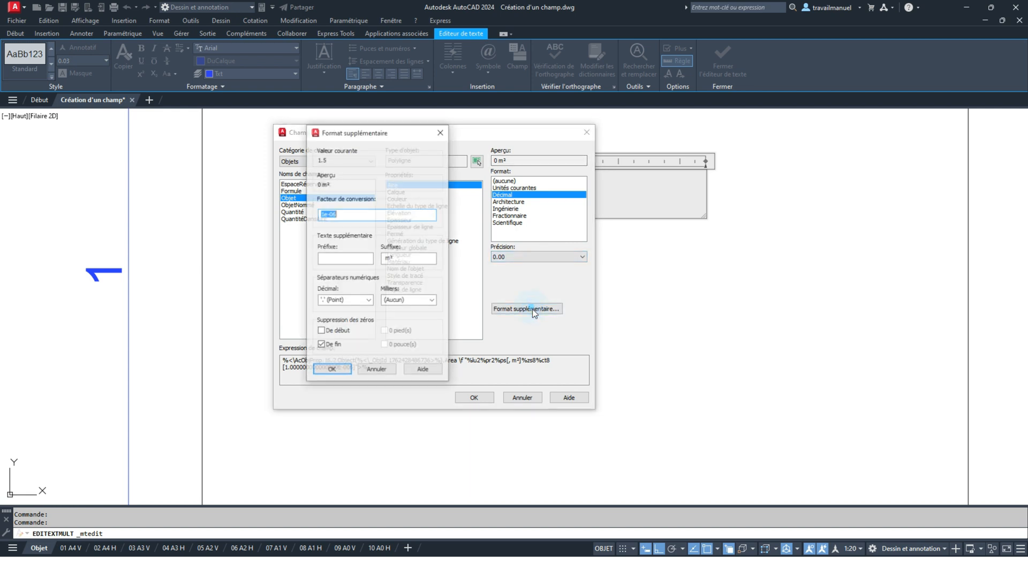
text(1)
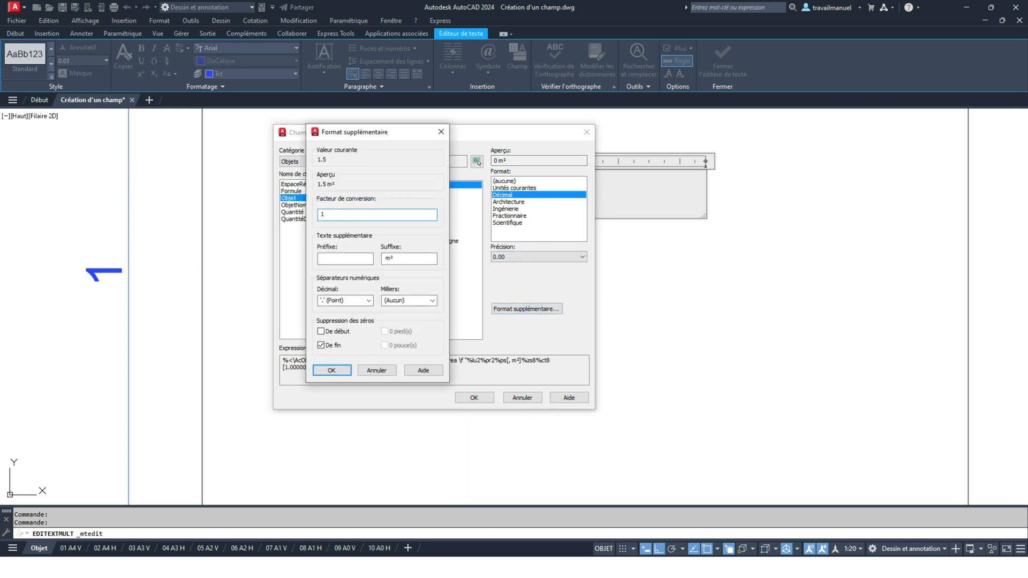
click(332, 370)
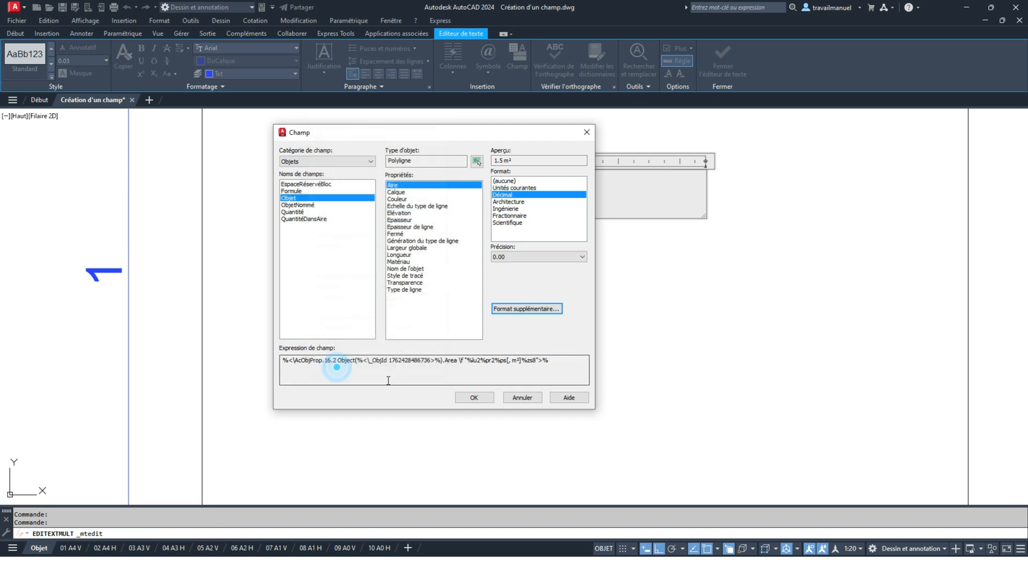
click(477, 400)
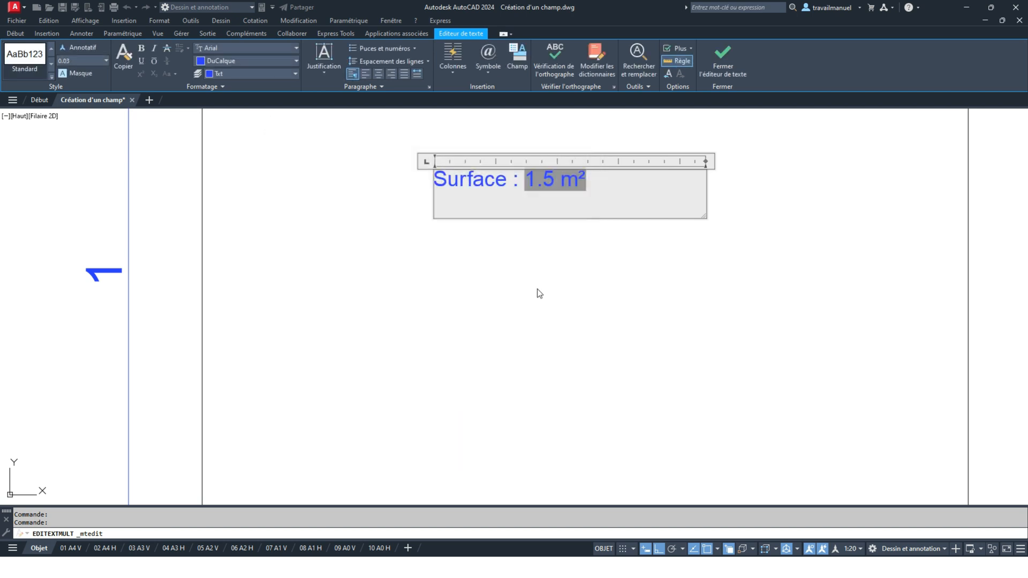
Finish editing the surface text and leave its text editor.
click(551, 273)
scroll(551, 273, down, 3)
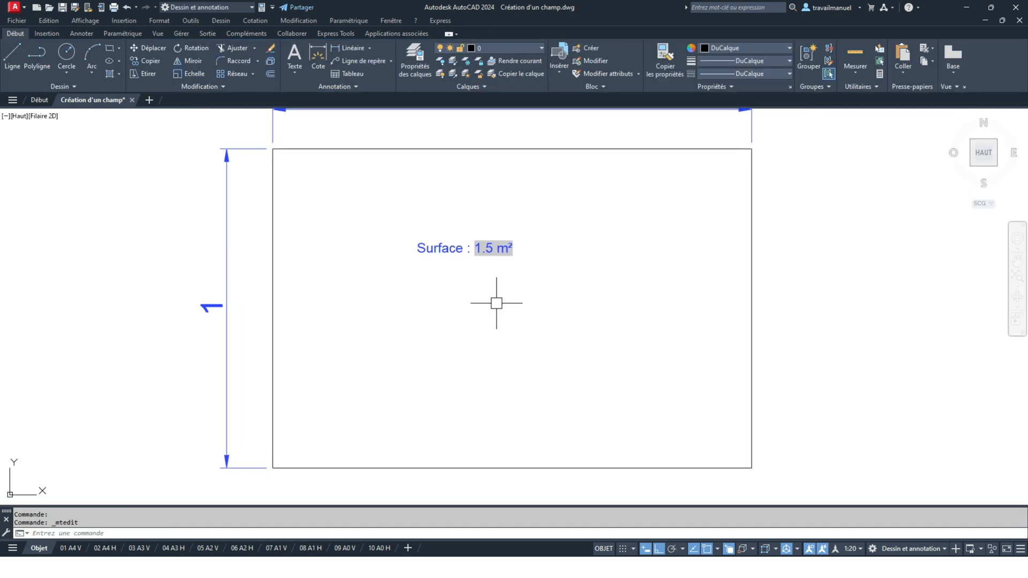
middle_drag(518, 298, 518, 296)
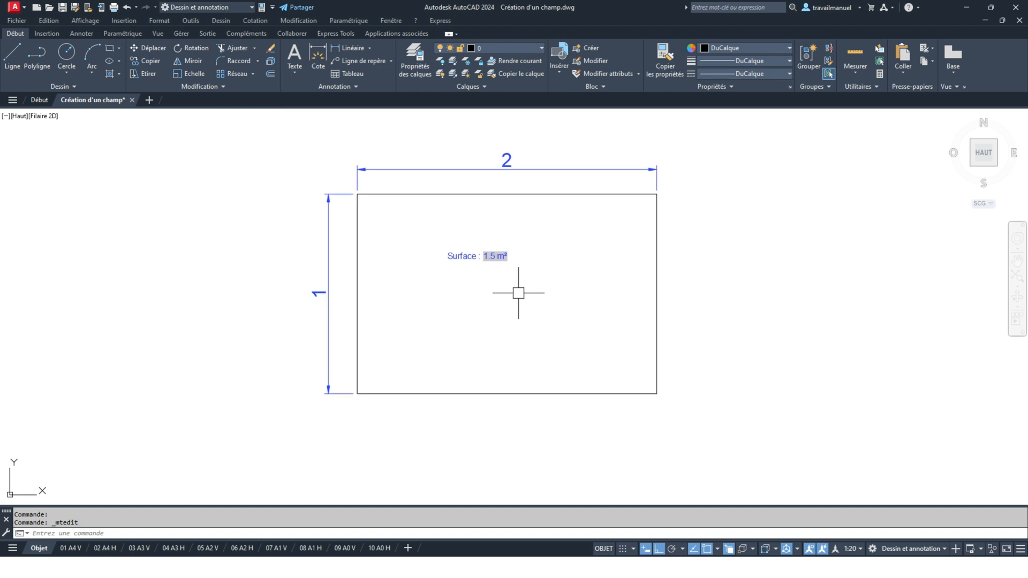
Create a multiline text reading "sdfswwxvc" below the surface text inside the rectangle, with a text height of 30.
text(T)
text(EXTMULT)
key(Return)
click(436, 277)
click(575, 316)
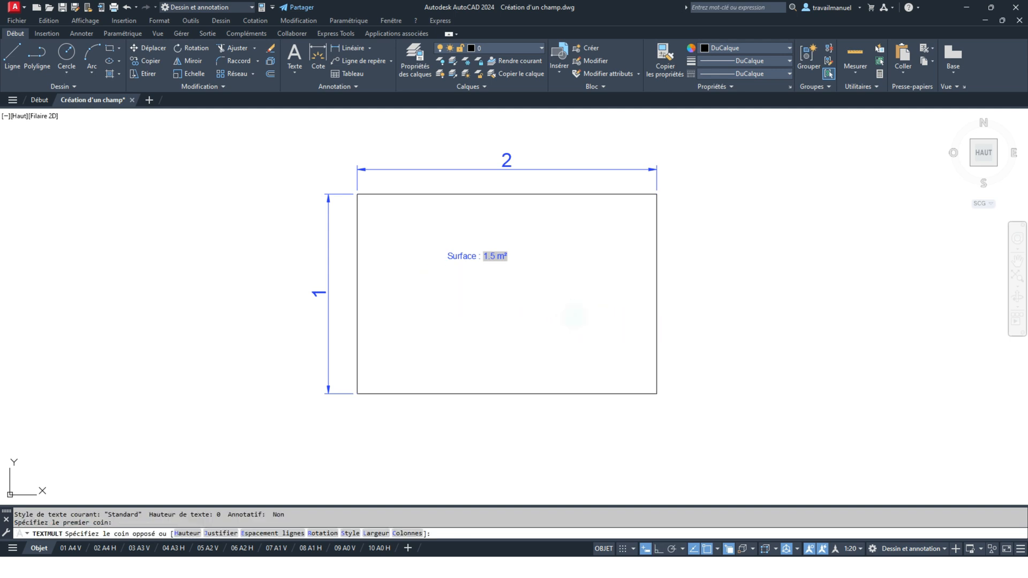
click(88, 63)
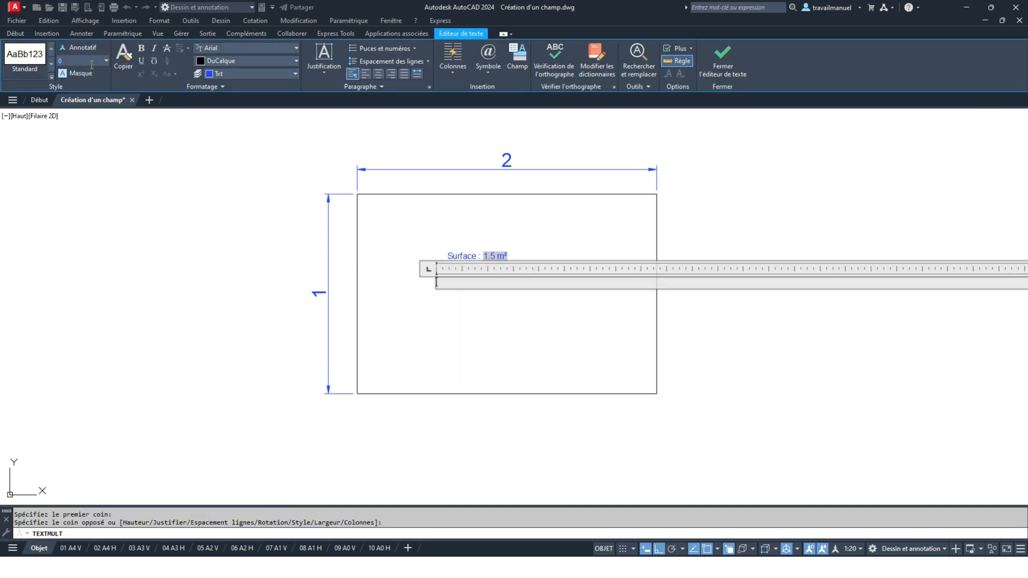
text(30)
key(Return)
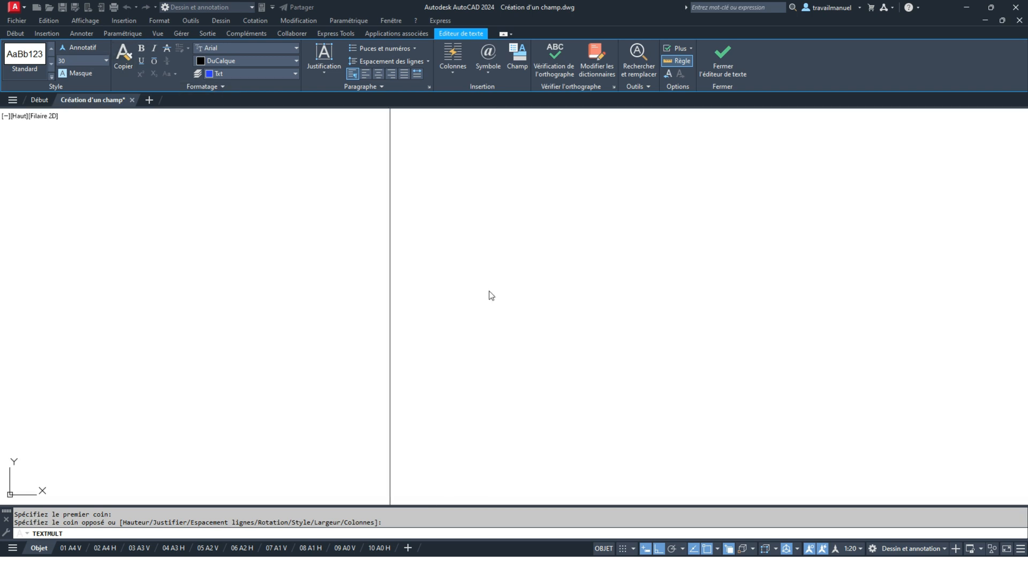
click(184, 240)
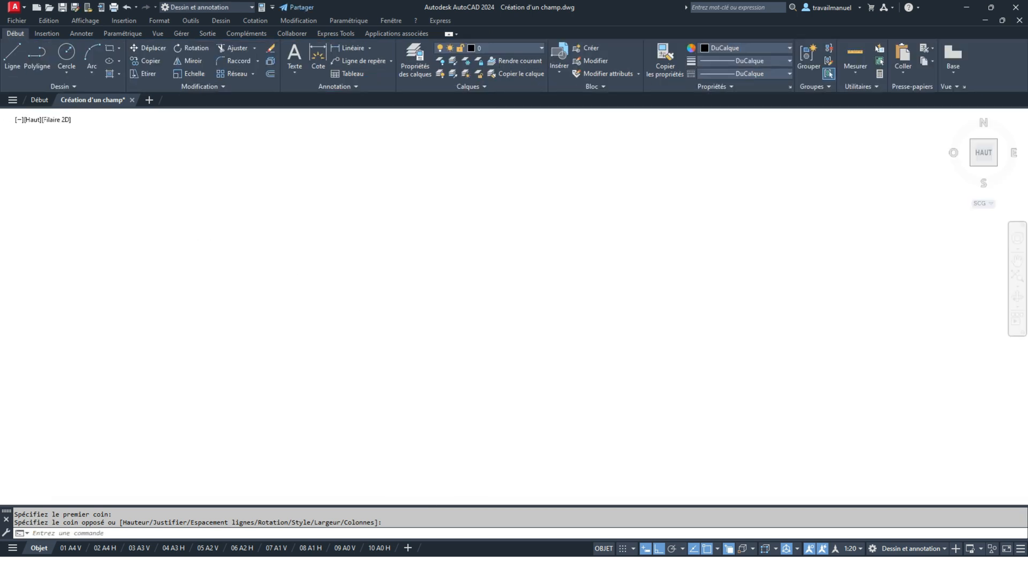
Open the properties of the "sdfswwxvc" text and set its text height to 2.
middle_click(253, 245)
middle_click(252, 245)
mouse_move(253, 245)
middle_down()
mouse_move(344, 237)
mouse_move(441, 274)
middle_up()
scroll(370, 252, up, 3)
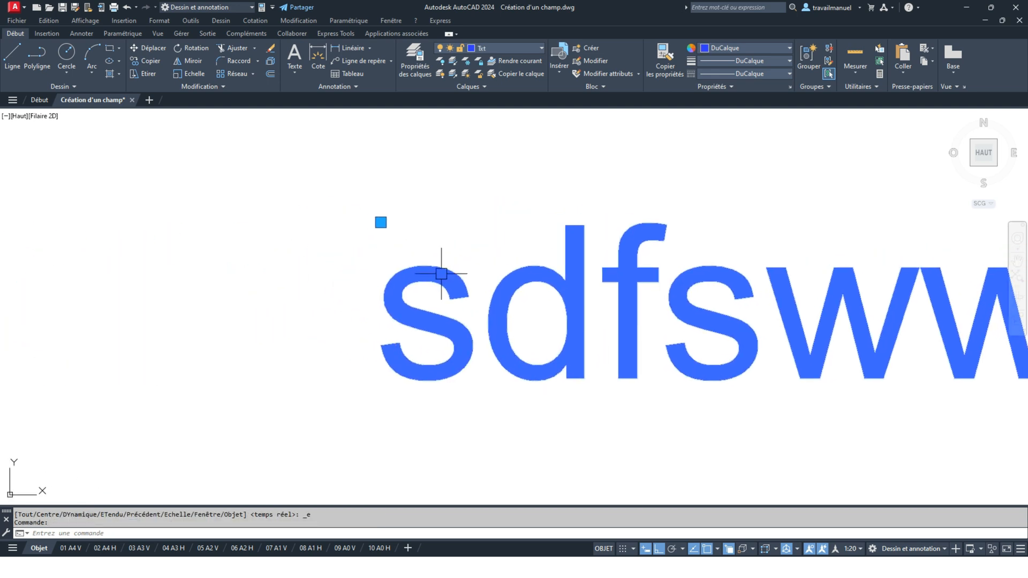
scroll(442, 274, up, 2)
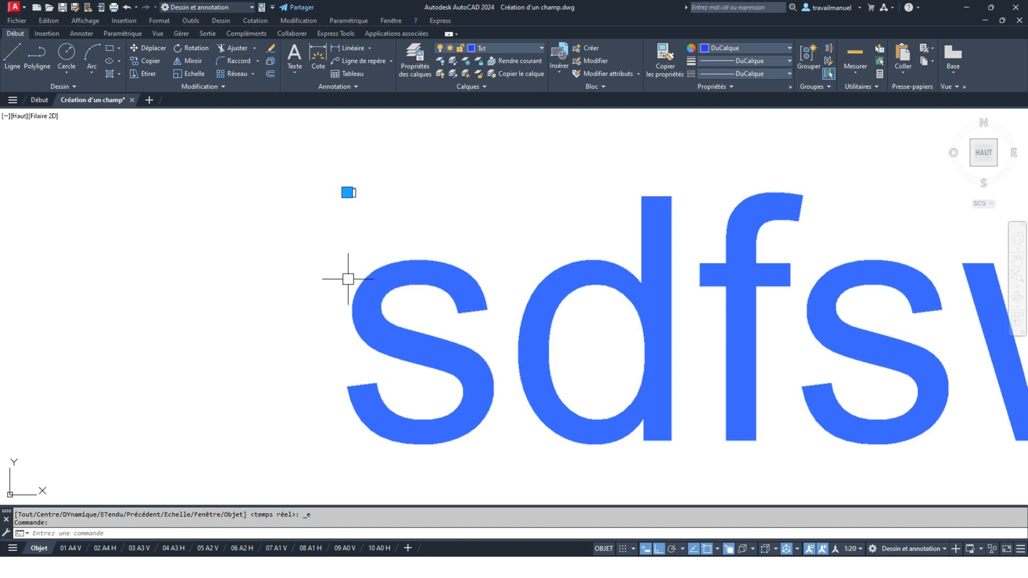
double_click(404, 287)
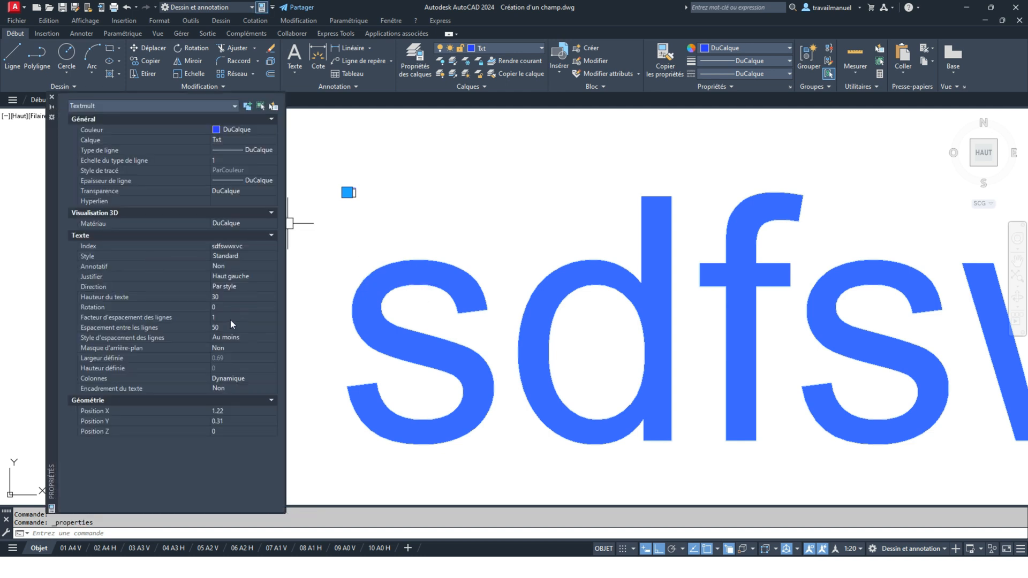
click(236, 297)
text(2)
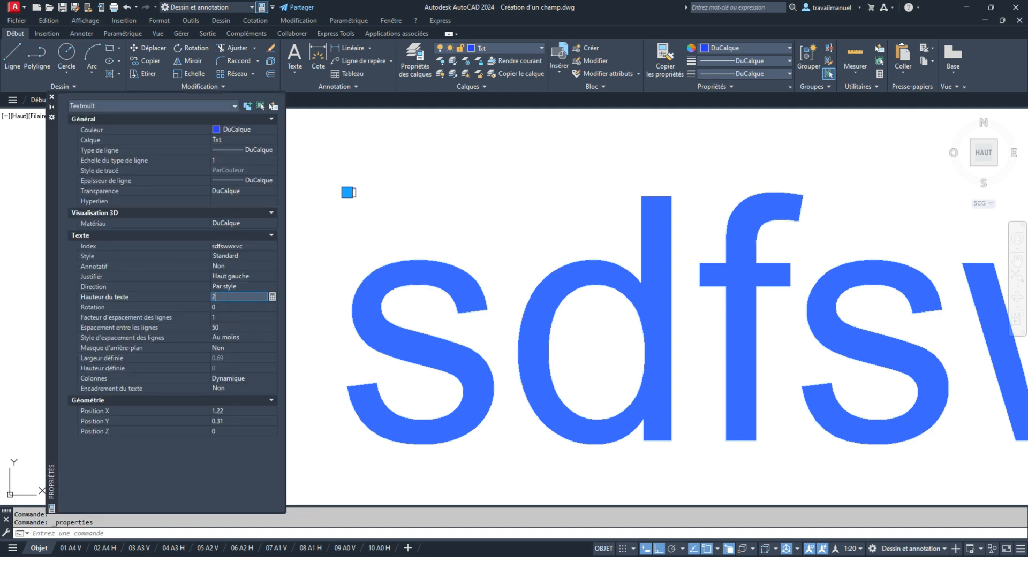
key(Tab)
scroll(384, 190, up, 8)
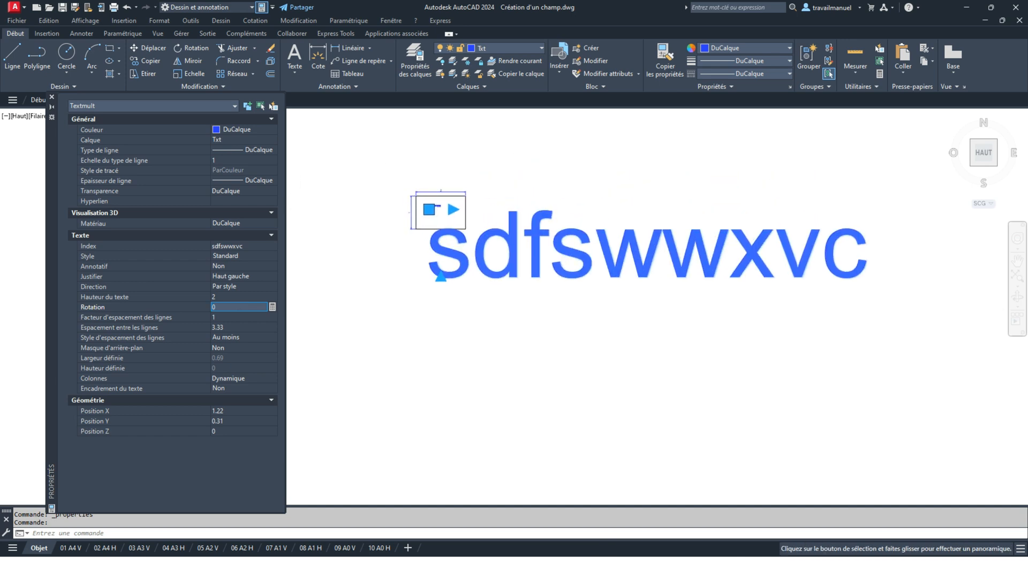
Set the "sdfswwxvc" text's height to 0.02 and close its properties.
click(237, 297)
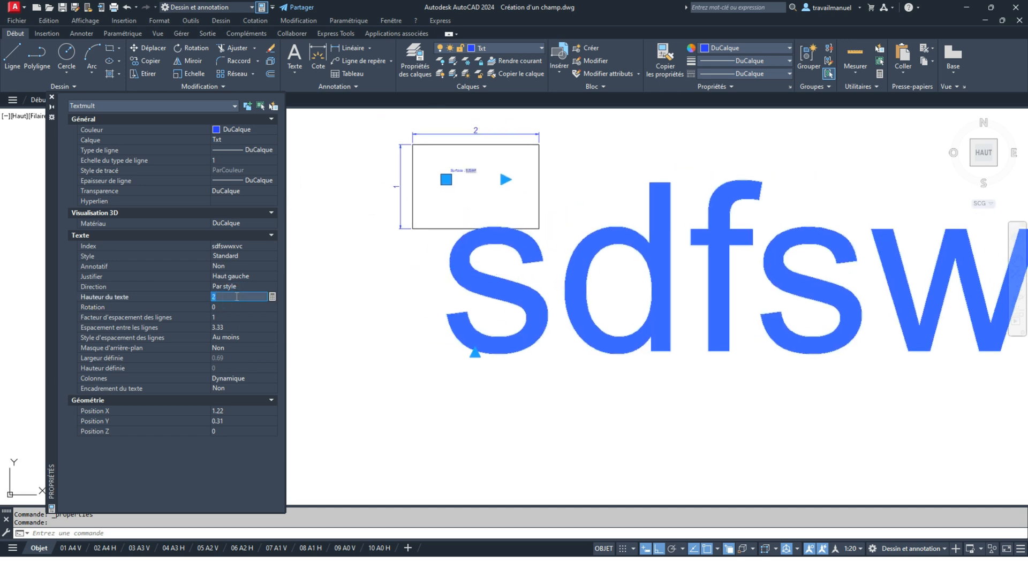
text(0.02)
key(Tab)
scroll(497, 210, up, 3)
scroll(491, 259, down, 5)
key(ctrl+1)
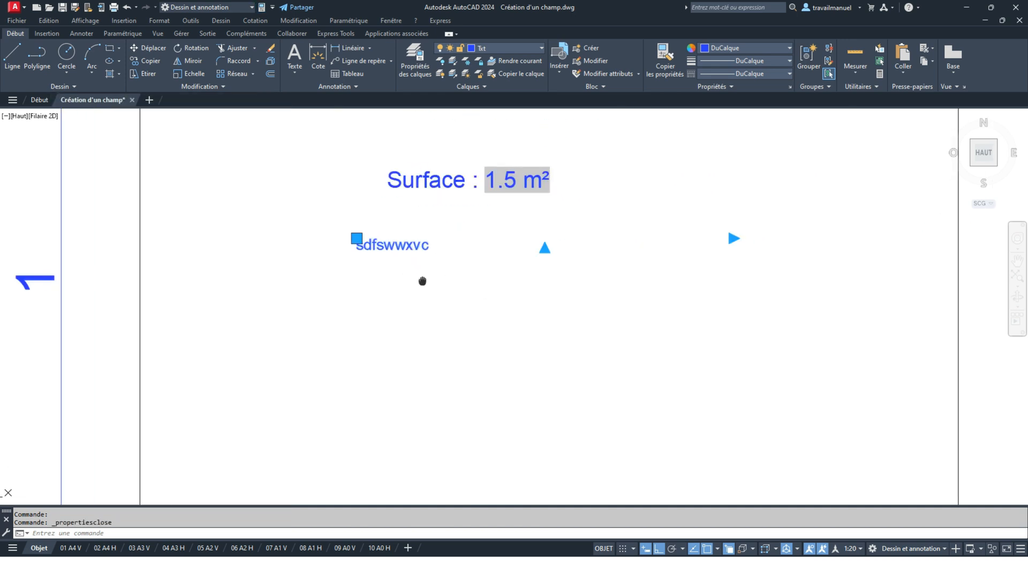
Replace the "sdfswwxvc" content with "Surface : " followed by an object field for the rectangle polyline's area (Aire).
double_click(358, 252)
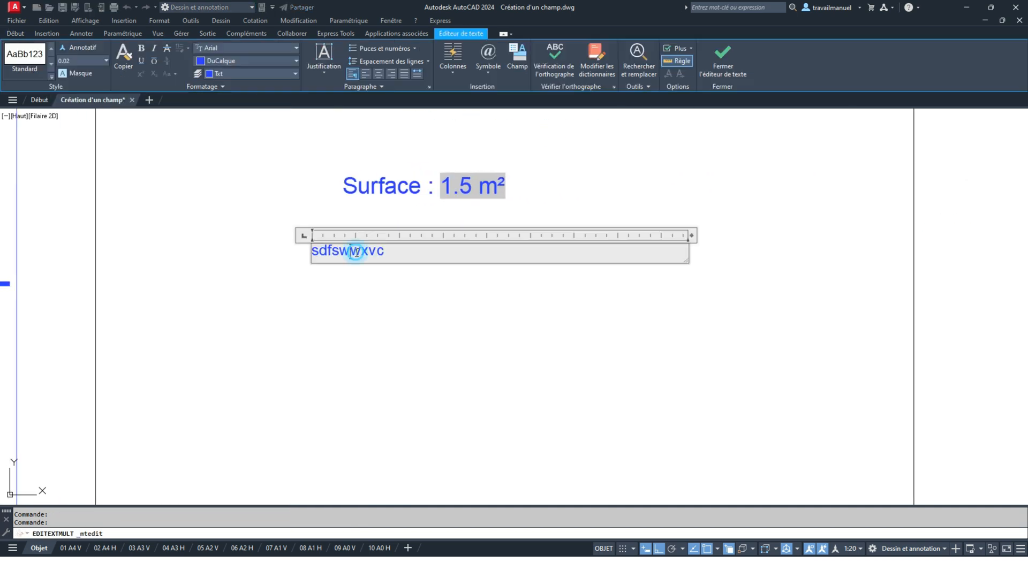
text(Surface :)
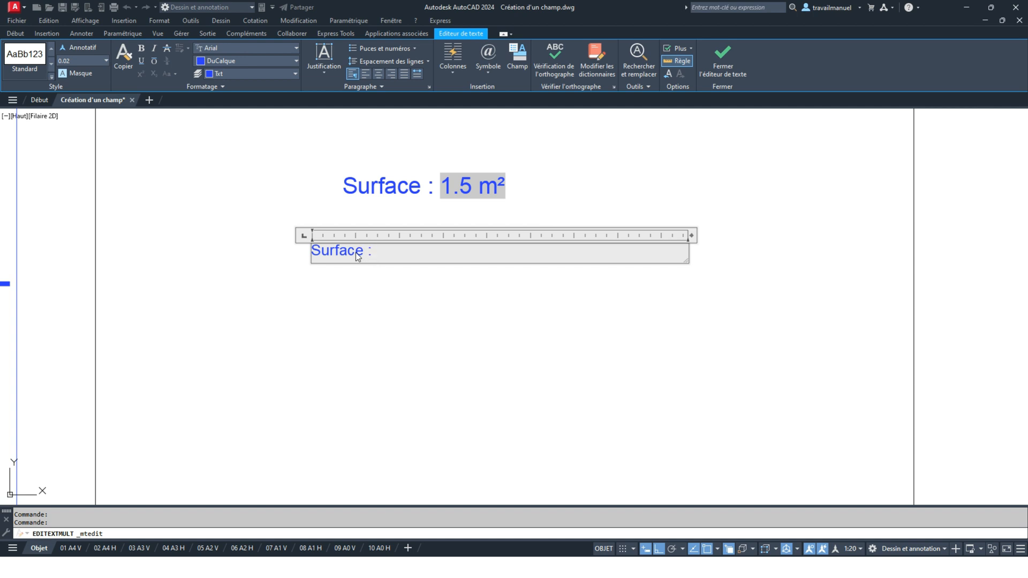
right_click(378, 256)
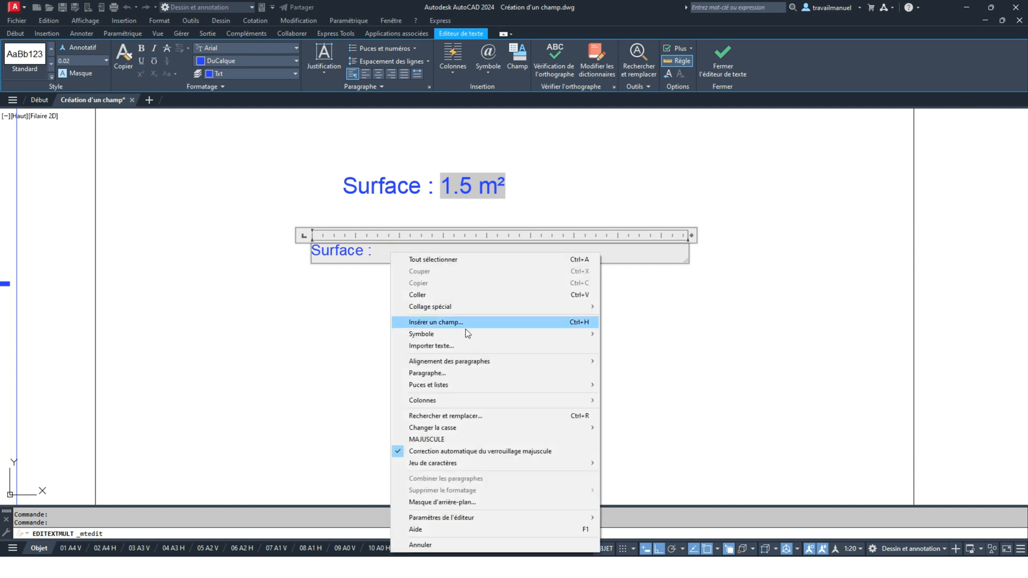
click(531, 324)
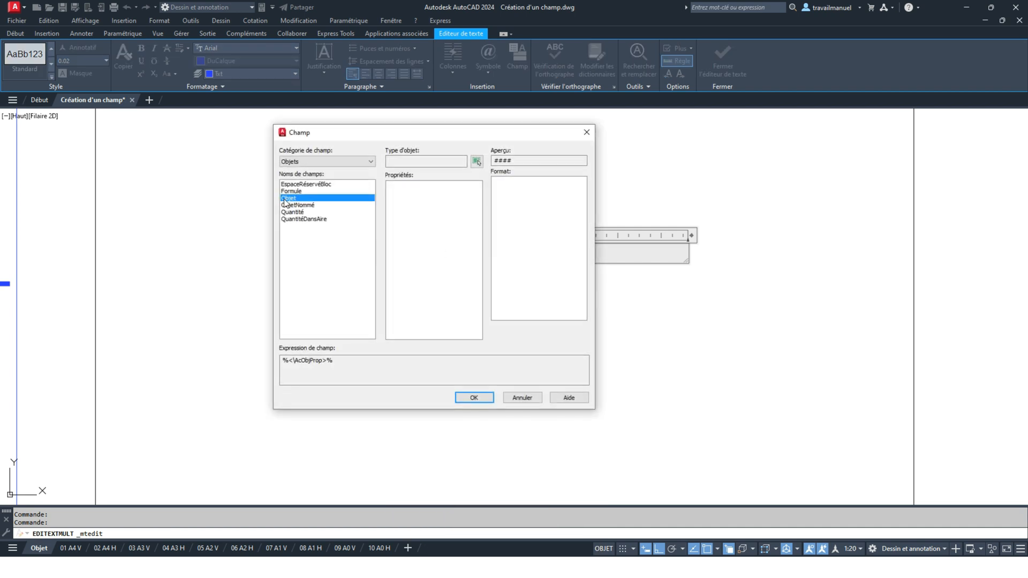
click(476, 161)
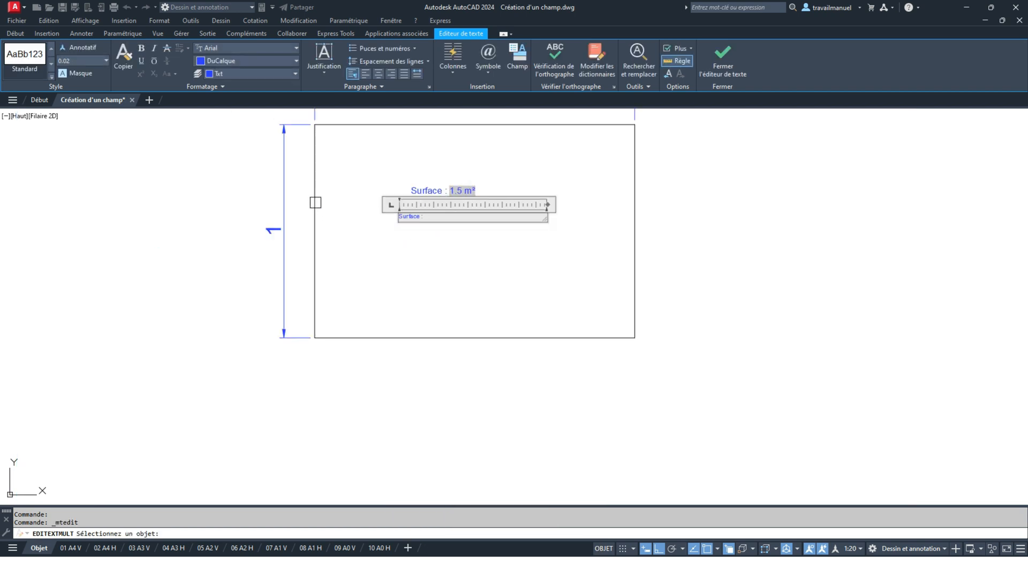
click(316, 202)
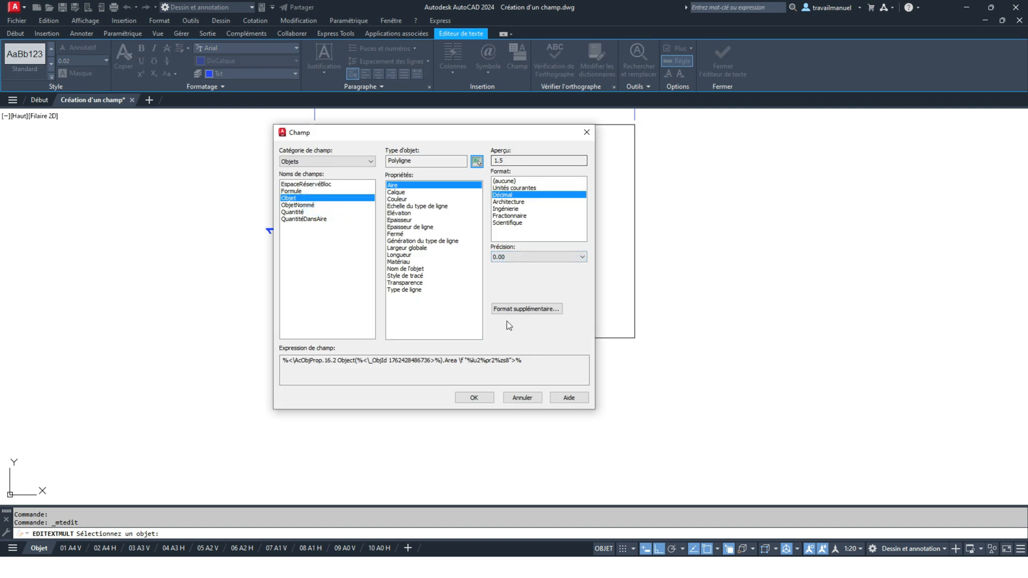
click(475, 399)
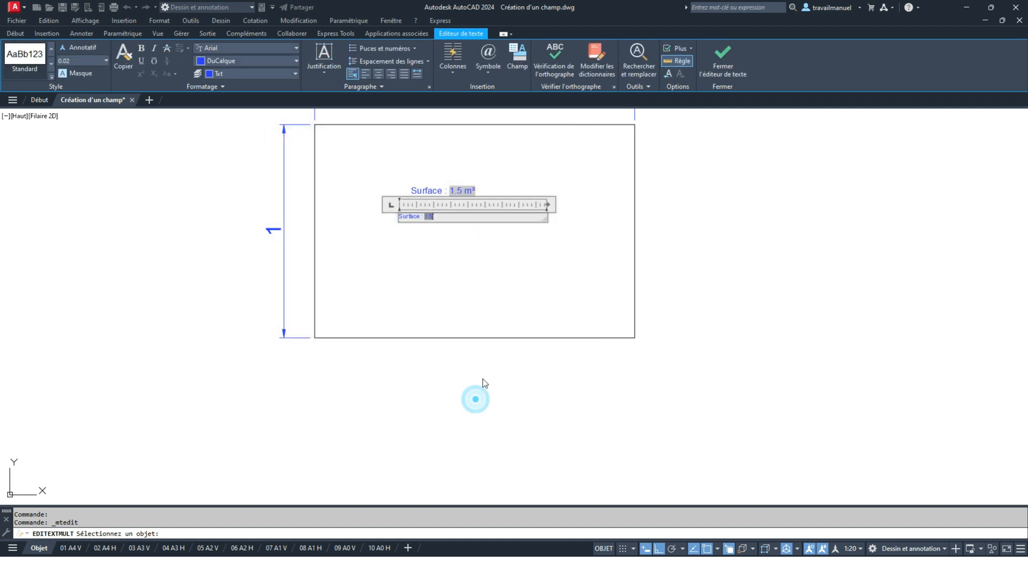
Add the suffix " m²" to the lower text's area field, apply it and leave the text editor.
double_click(430, 217)
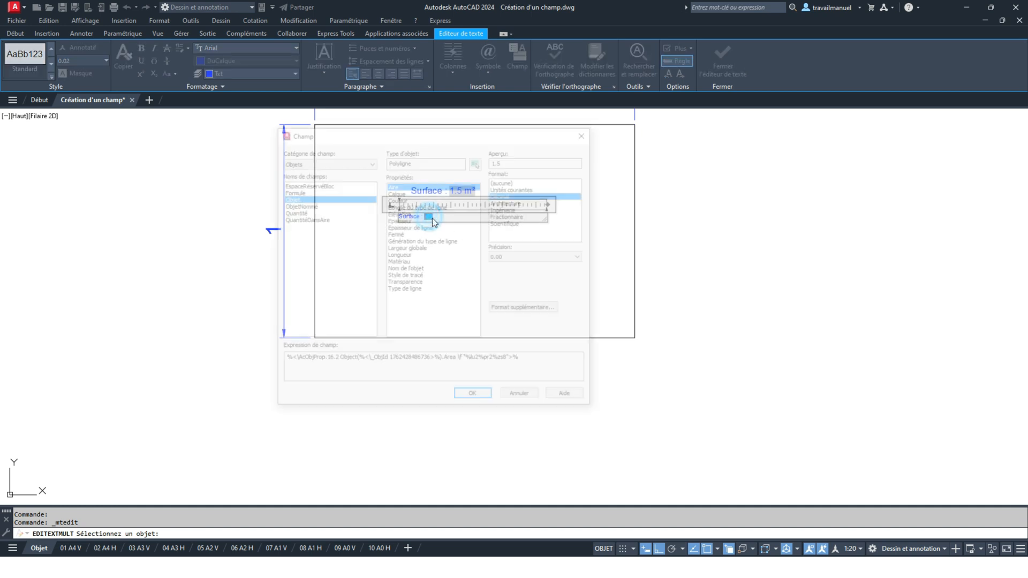
click(523, 309)
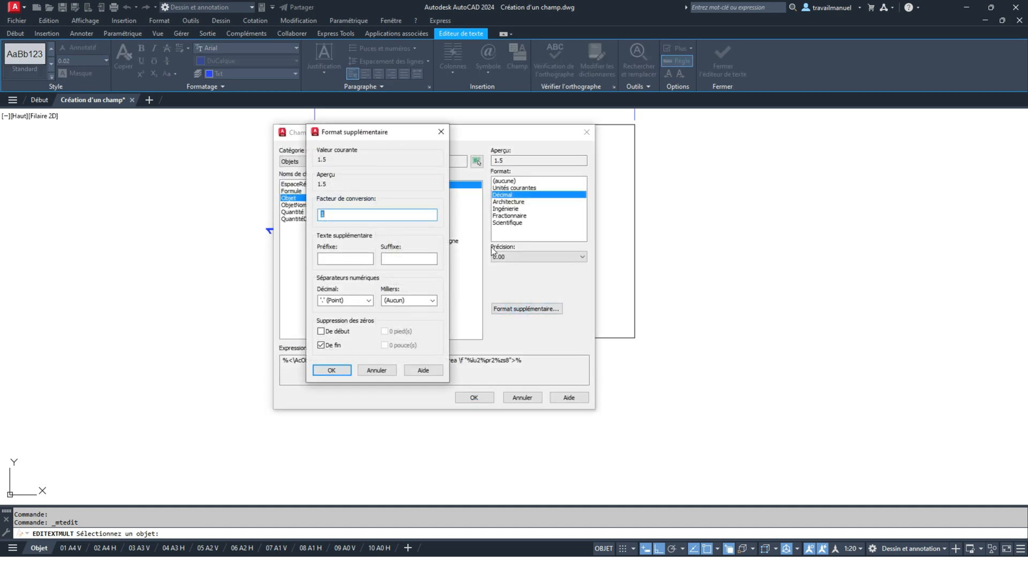
click(395, 259)
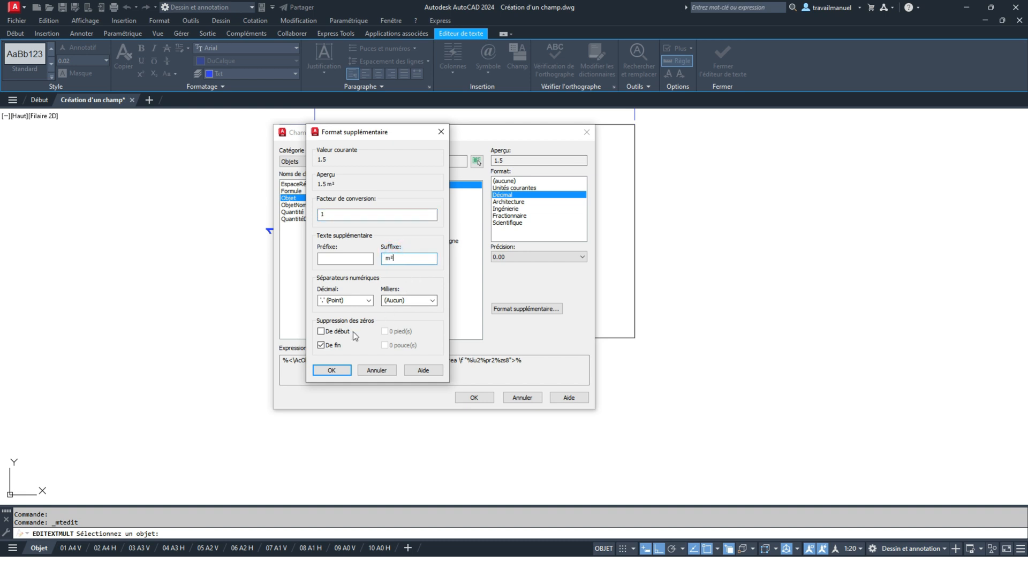
click(331, 370)
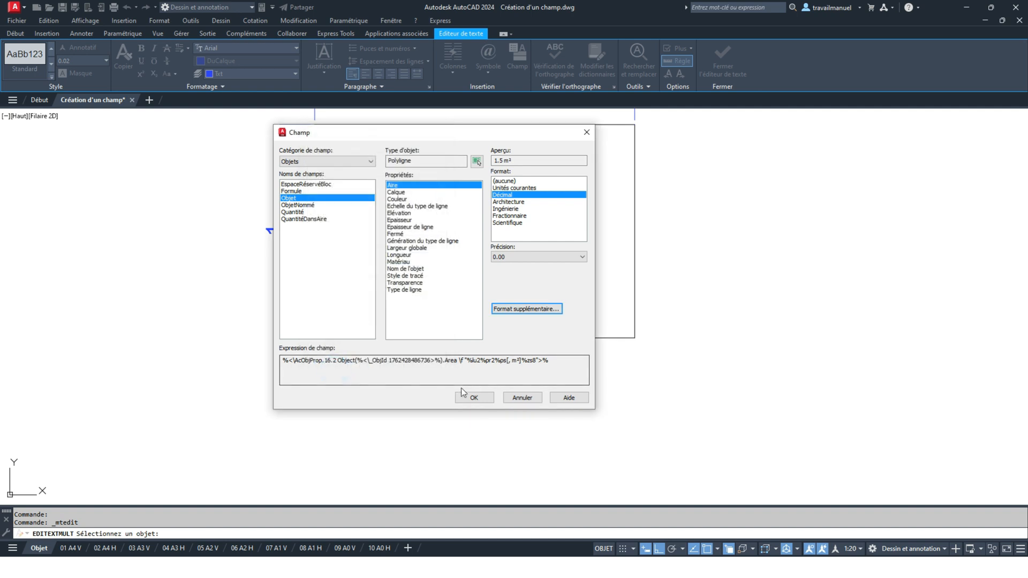
click(474, 399)
click(441, 282)
scroll(413, 245, up, 4)
scroll(414, 244, down, 3)
Append "- Perimètre :" to the lower text and define an object field for the rectangle polyline's length (Longueur).
double_click(410, 242)
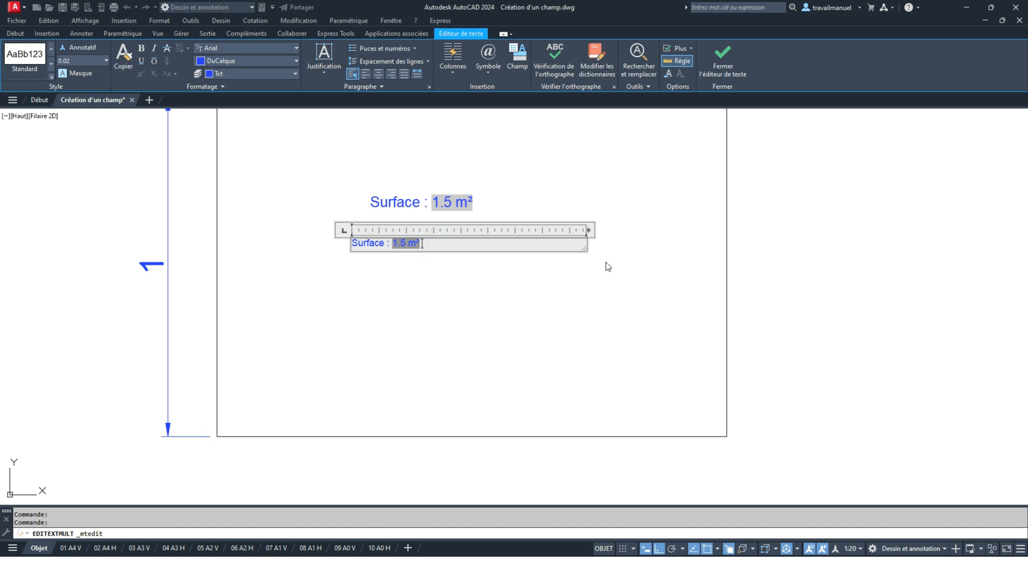
text(- Perimètre :)
key(ctrl+f)
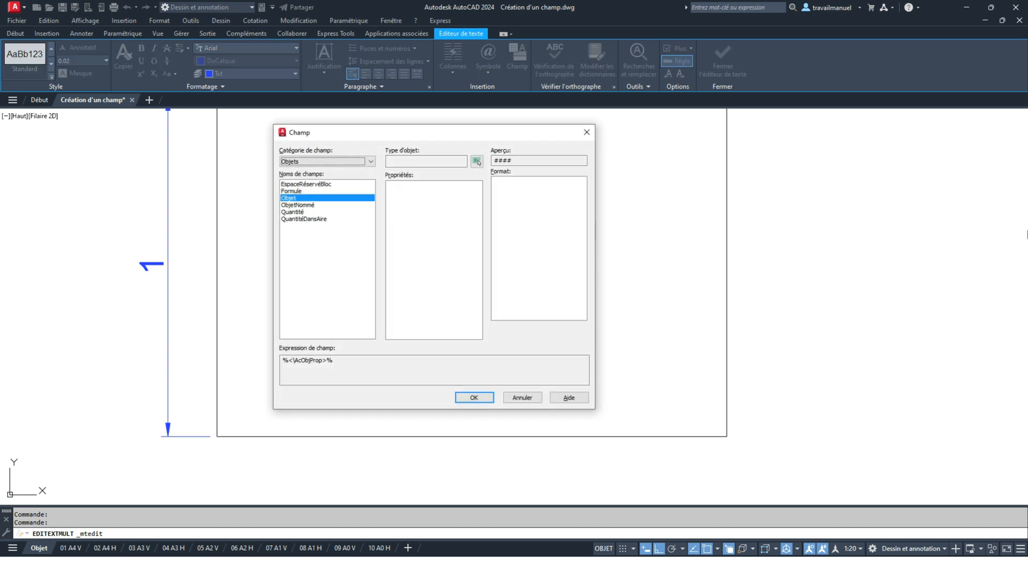
click(476, 162)
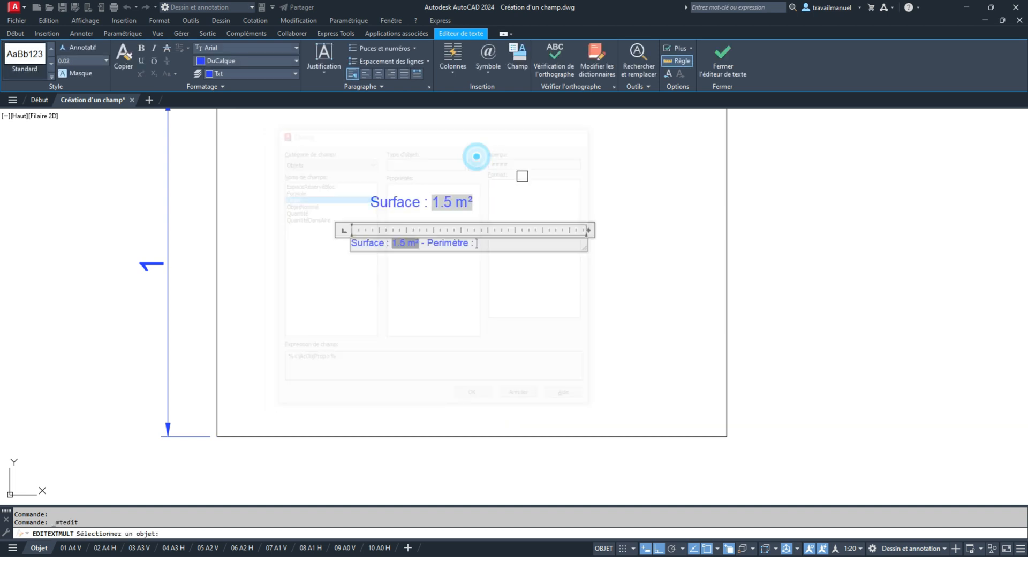
click(727, 146)
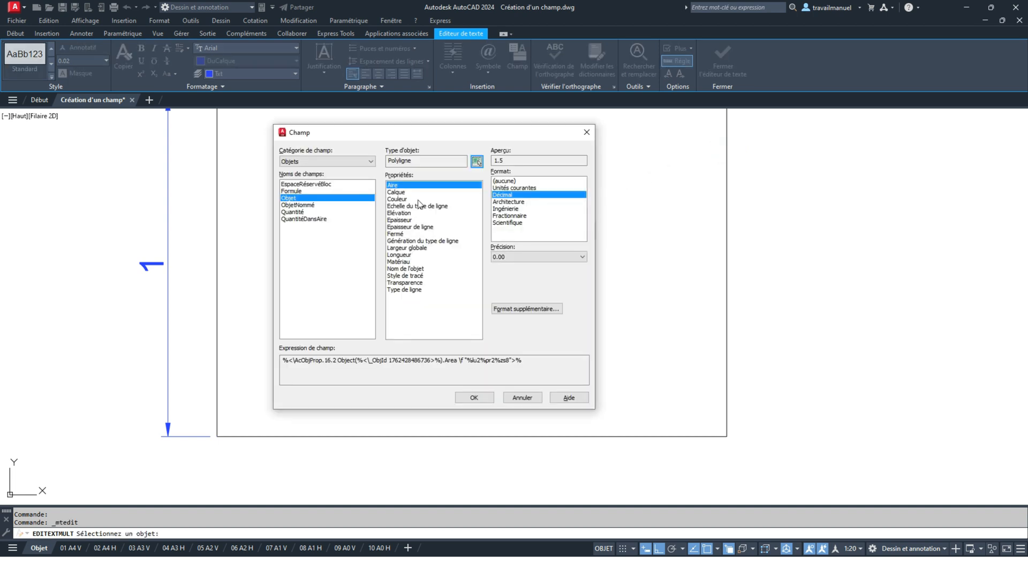
click(405, 255)
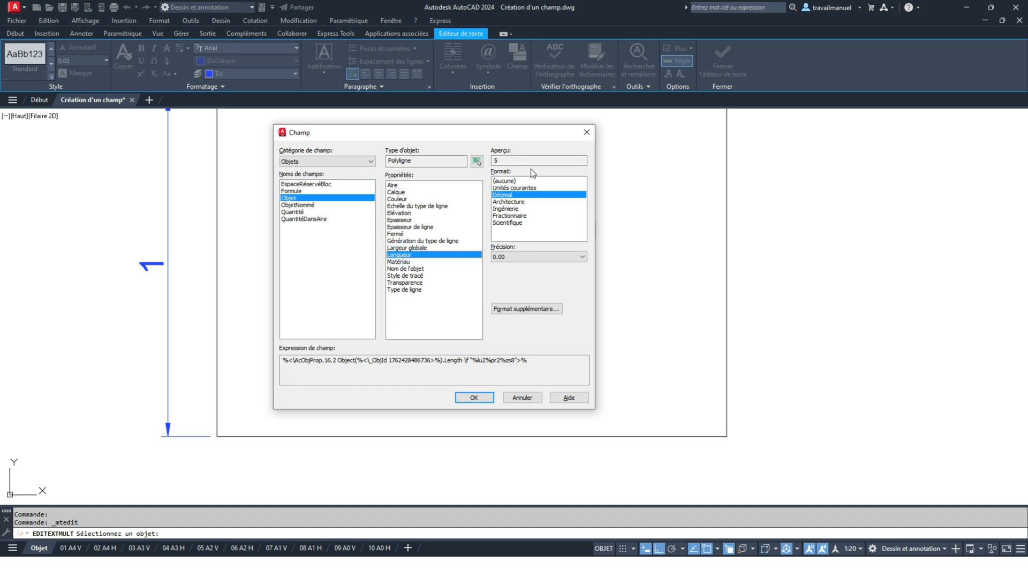
drag(510, 138, 668, 161)
Give the length field the suffix " m", insert it in the lower text and leave the text editor.
click(679, 337)
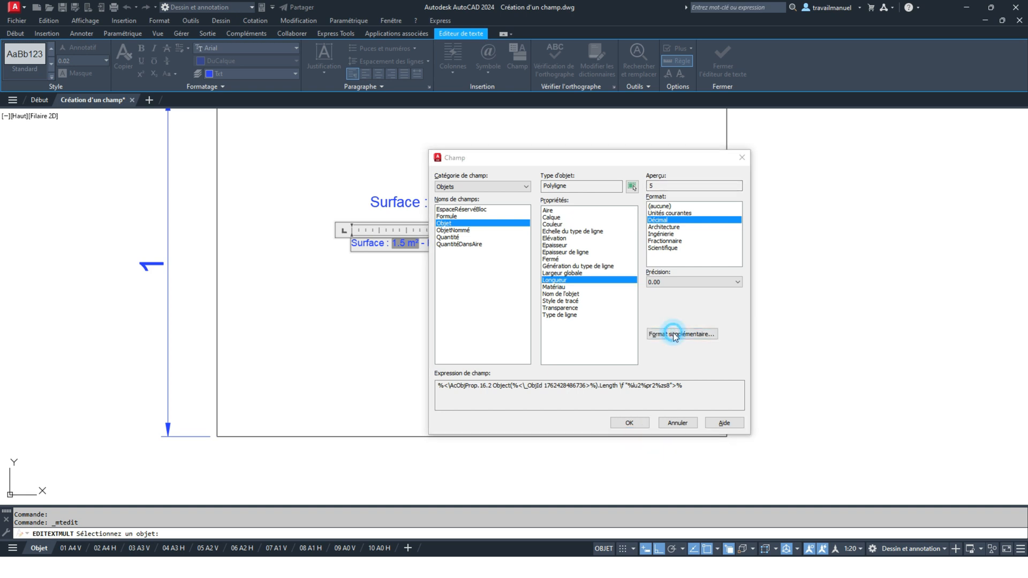
click(399, 258)
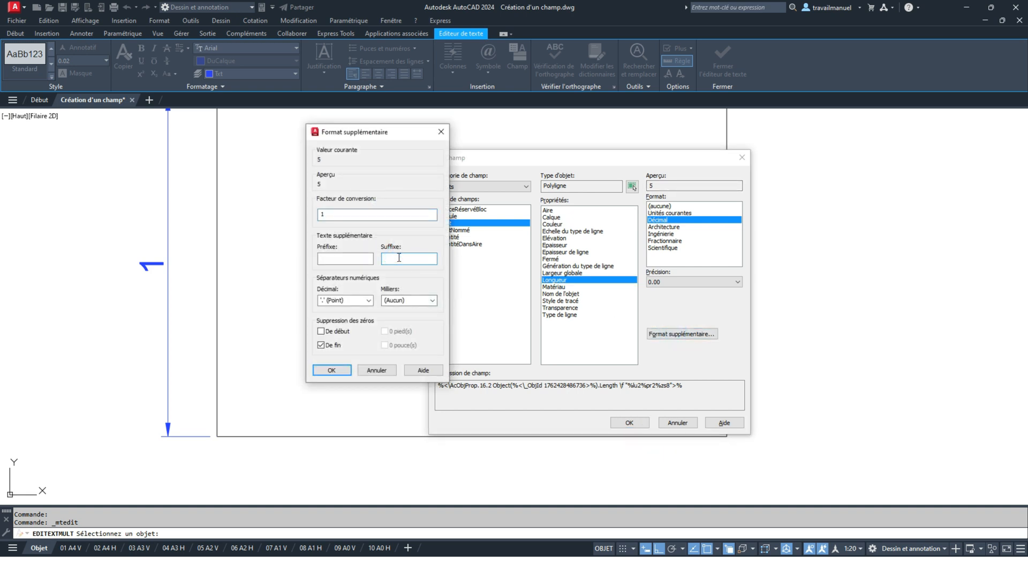
click(332, 371)
click(630, 423)
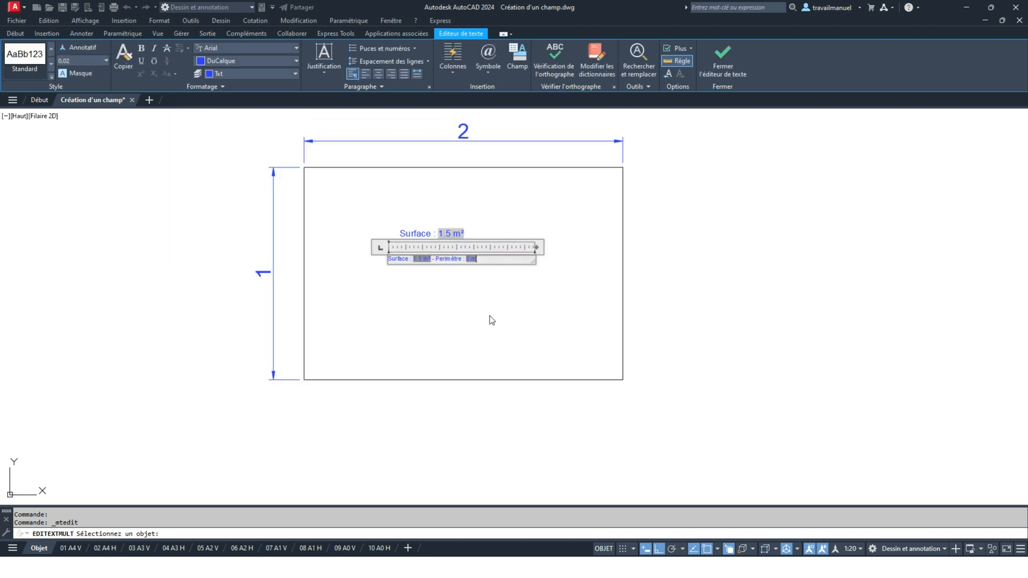
click(492, 321)
middle_drag(491, 314, 491, 339)
scroll(479, 243, up, 3)
scroll(522, 274, up, 2)
scroll(526, 283, down, 4)
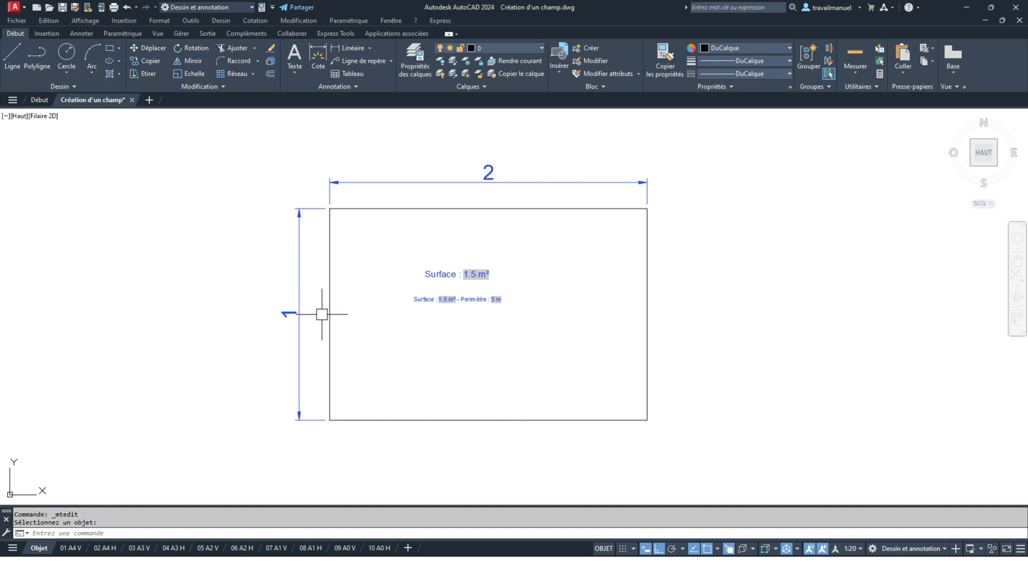
scroll(529, 334, up, 3)
scroll(528, 334, down, 2)
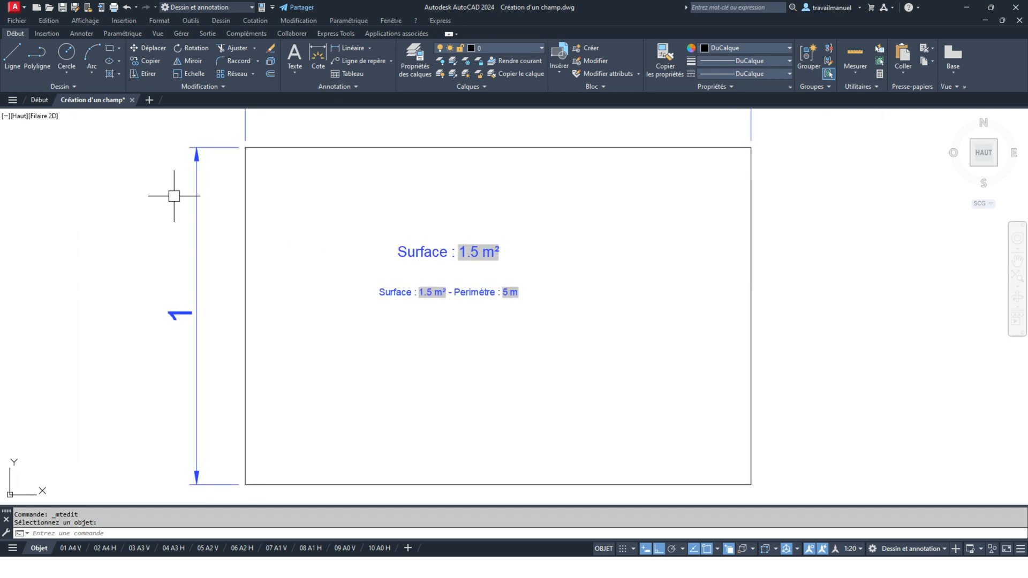
scroll(457, 329, down, 2)
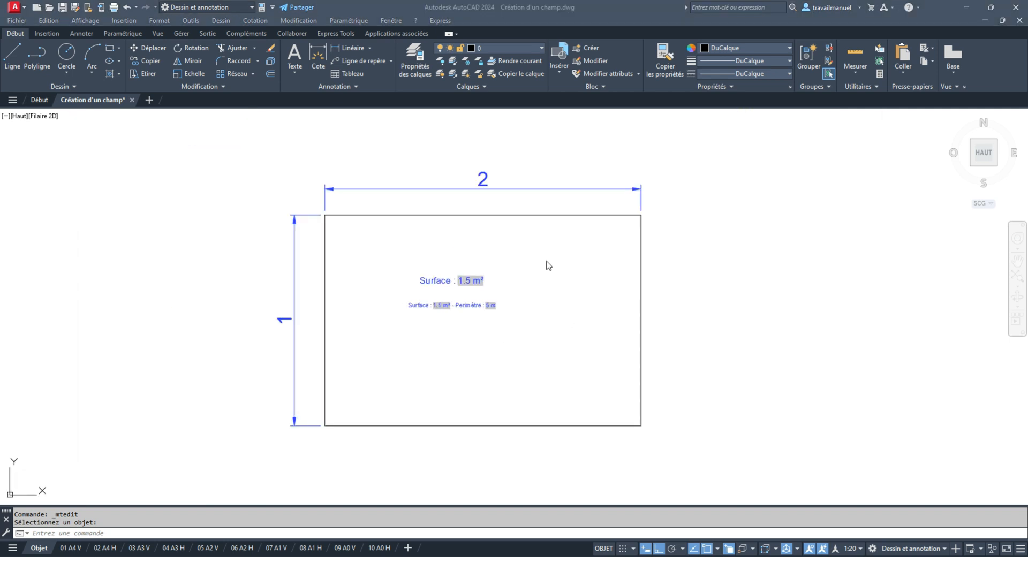
Set the display precision of the rectangle's horizontal dimension to one decimal place.
click(528, 207)
click(524, 179)
right_click(545, 172)
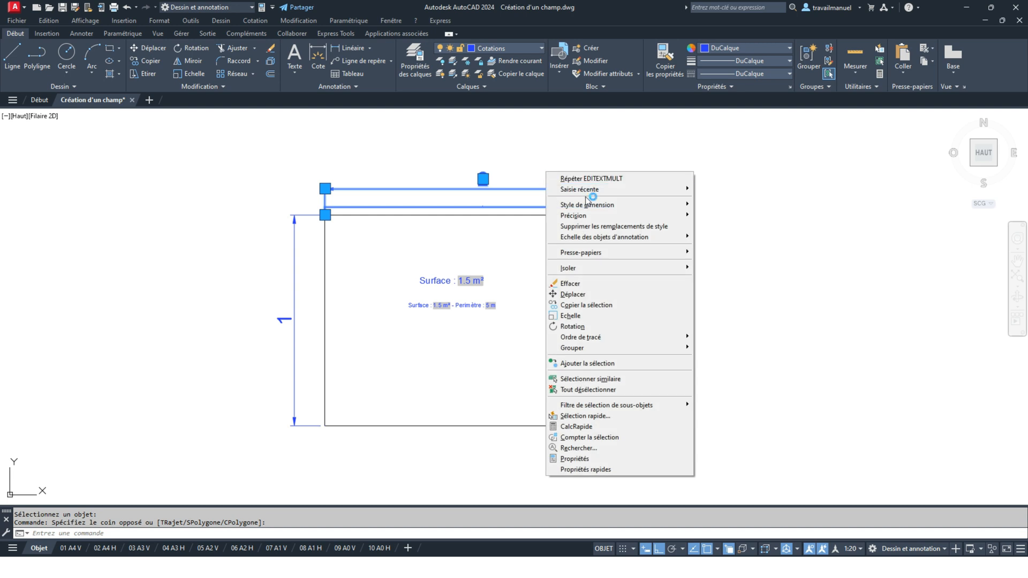
mouse_move(589, 216)
click(724, 231)
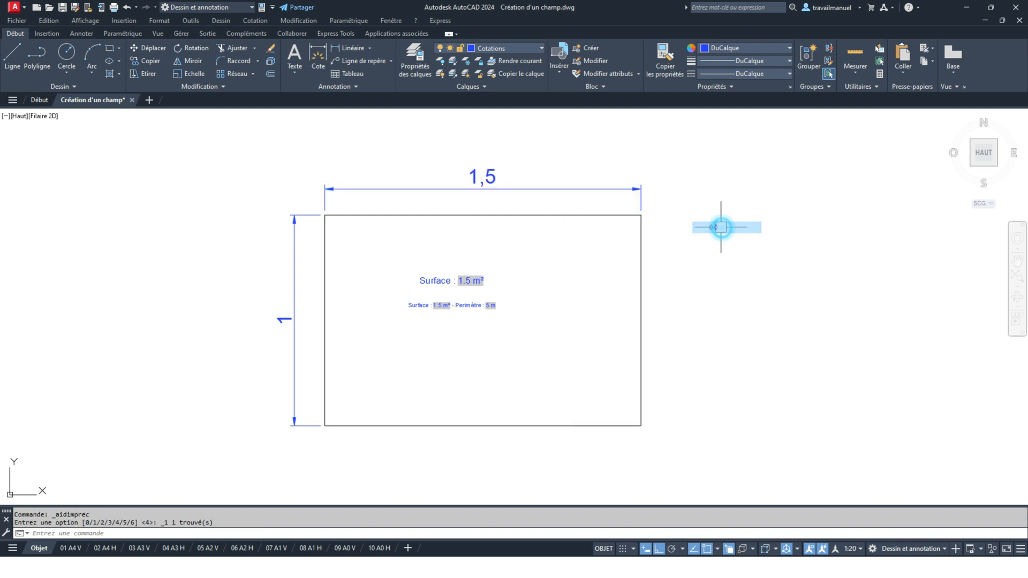
Convert the drawing to millimetres with -DWGUNITS, keeping decimal format and precision 2, and rescale existing objects, including those in paper space.
scroll(522, 303, up, 4)
scroll(524, 305, down, 6)
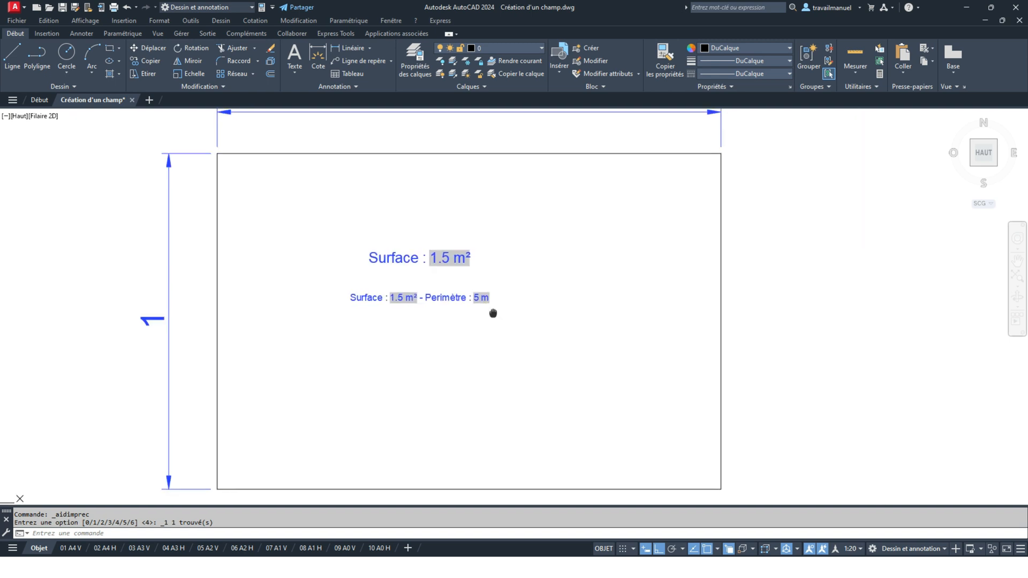
text(-)
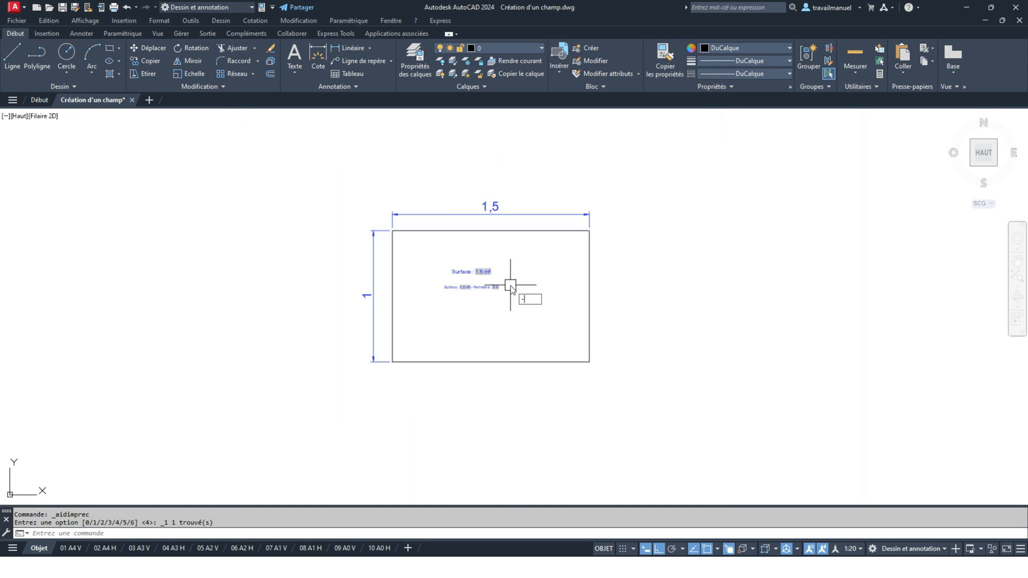
text(D)
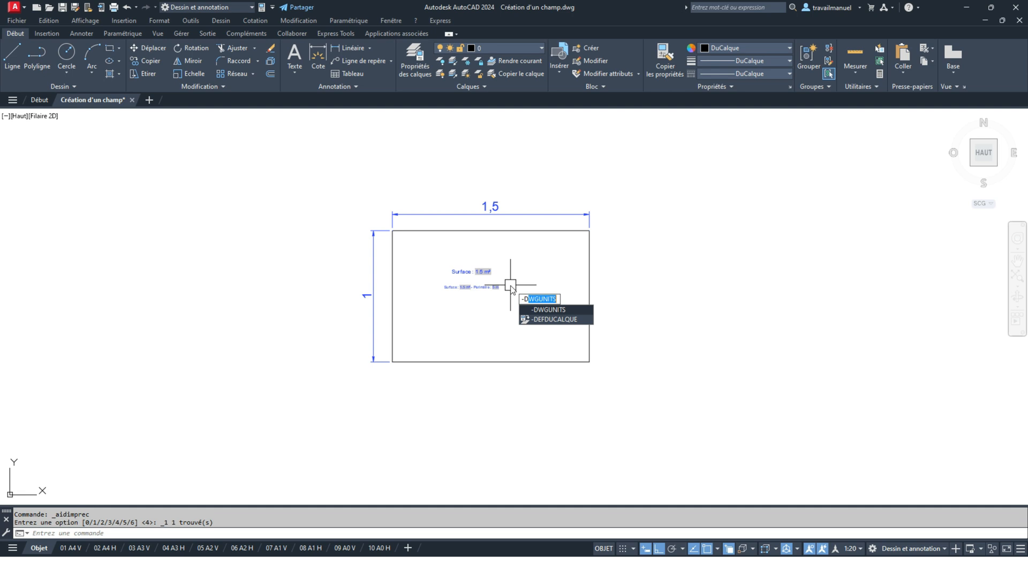
key(Return)
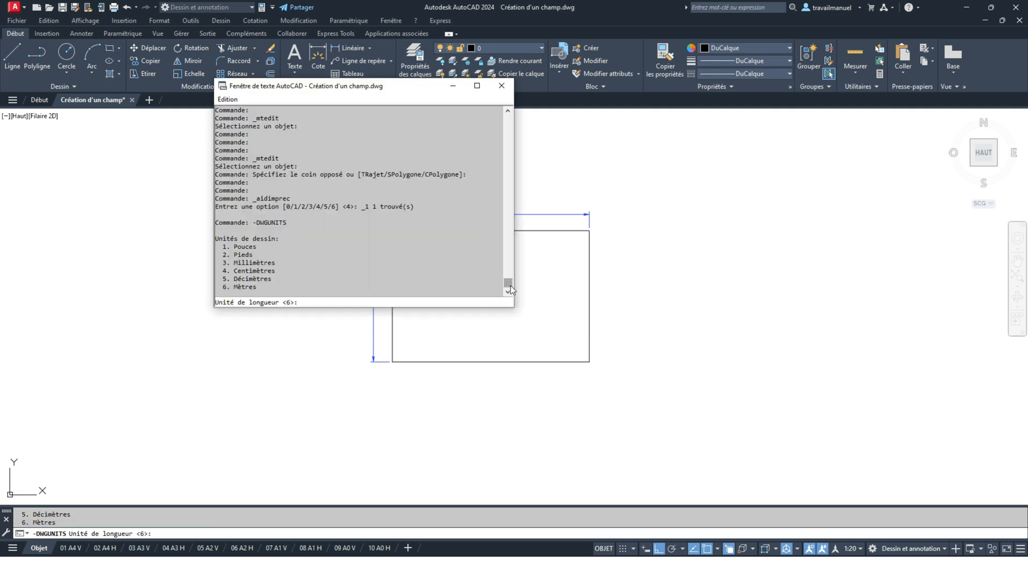
text(3)
key(Return)
key(Return)
key(Return)
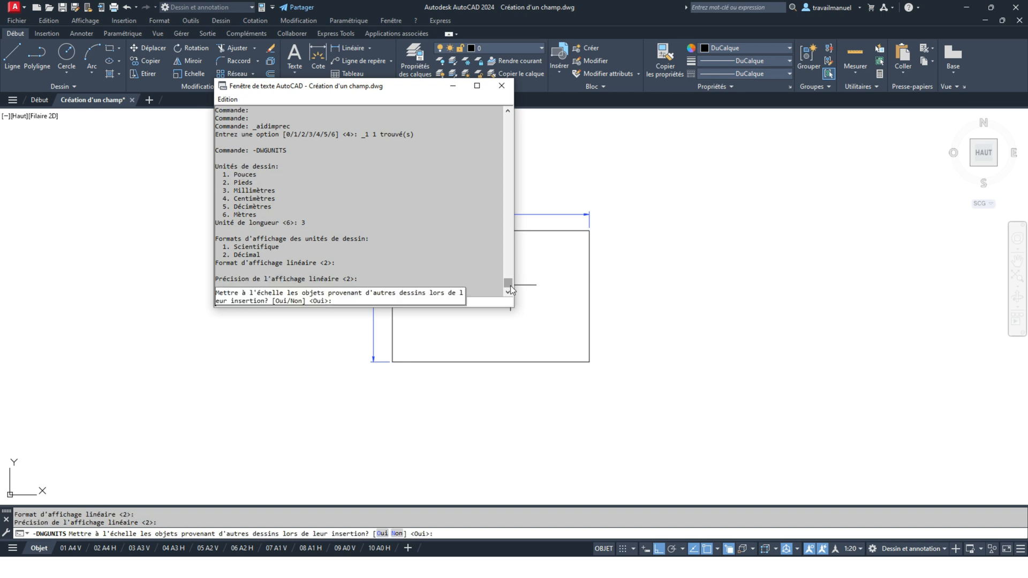
key(Return)
key(Return)
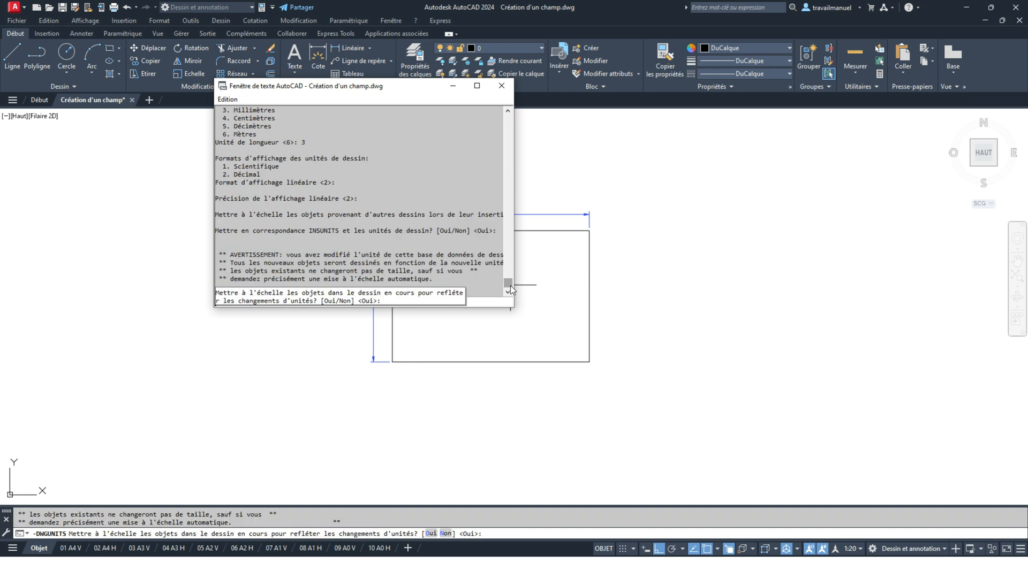
key(Return)
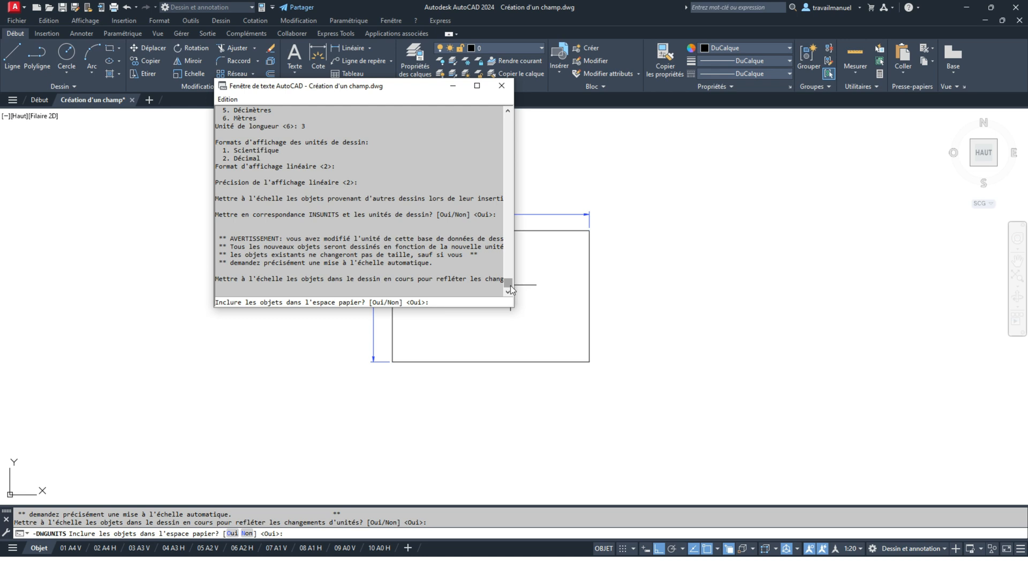
key(Return)
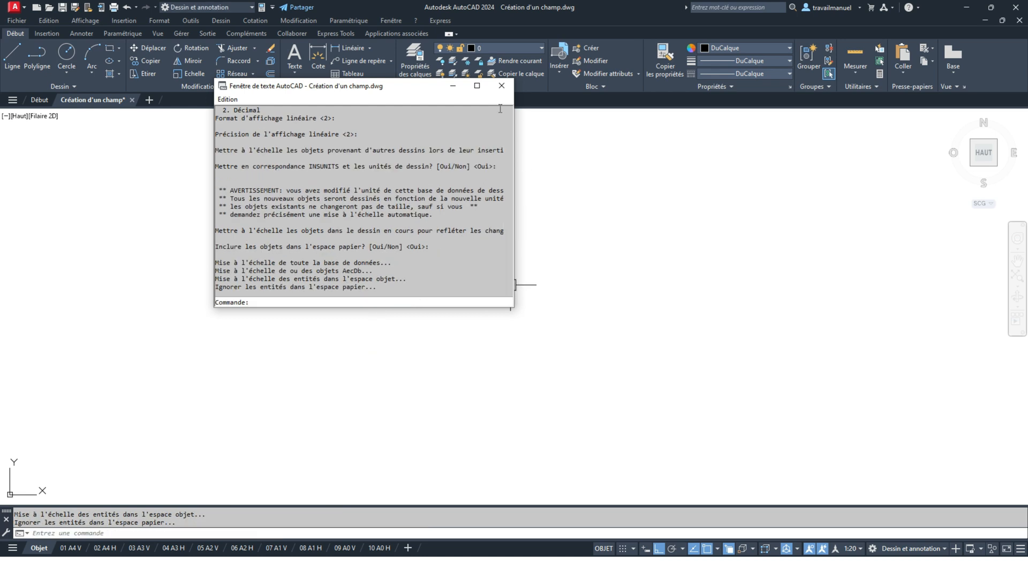
click(501, 86)
Zoom to the drawing's extents (ETendu) and examine the rectangle's dimensions and both field texts.
text(z)
key(Return)
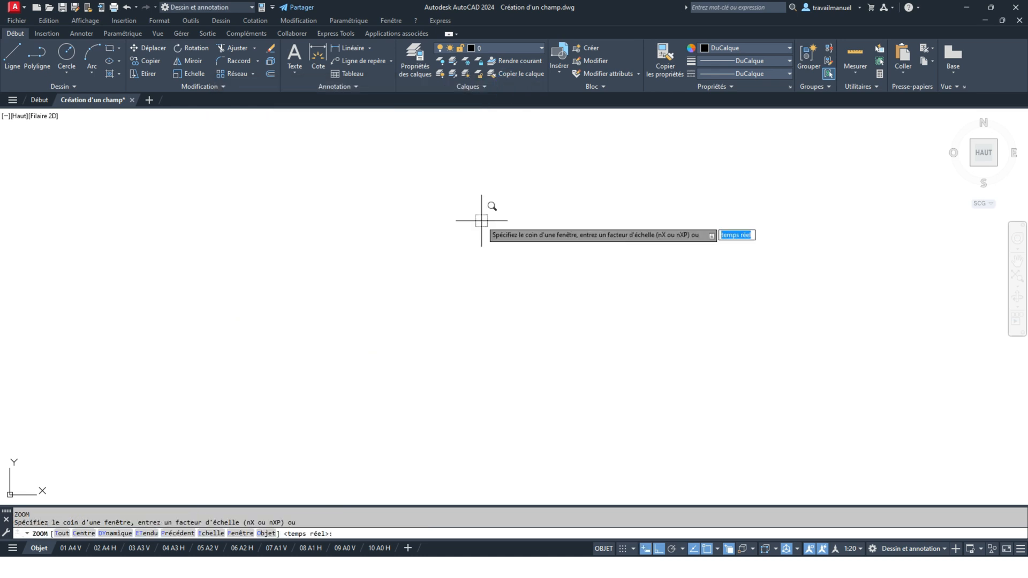
text(et)
key(Return)
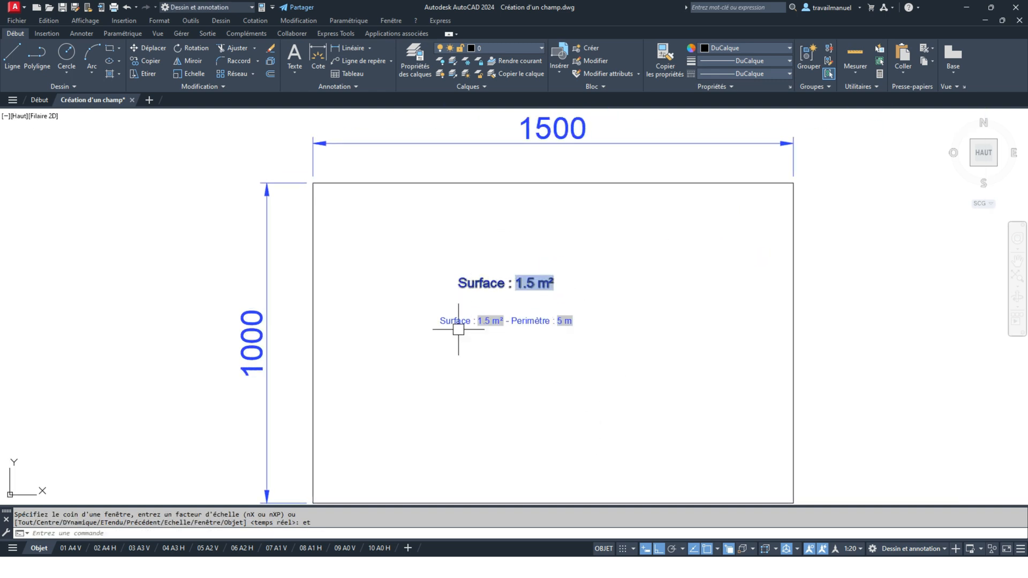
middle_drag(559, 364, 548, 355)
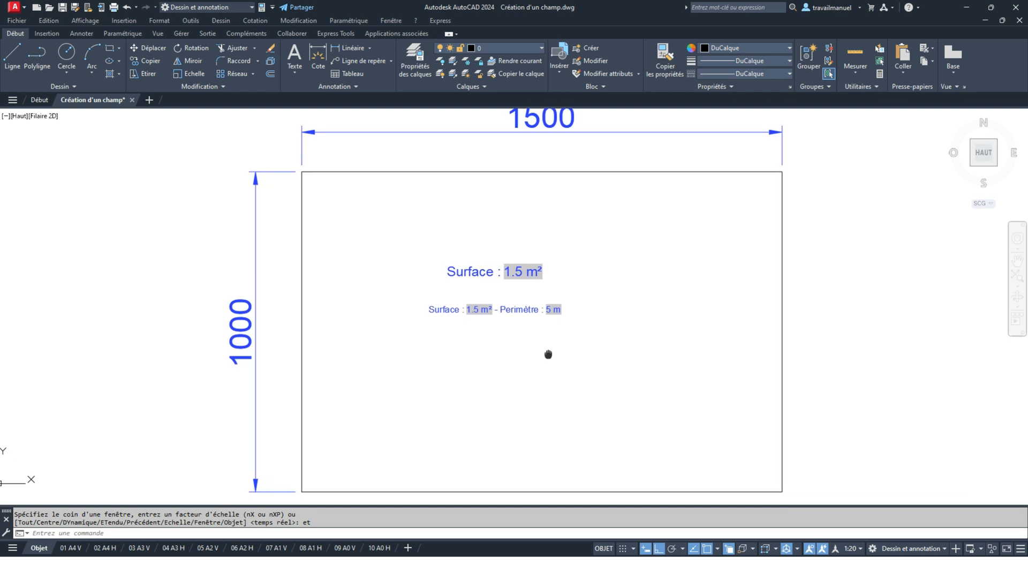